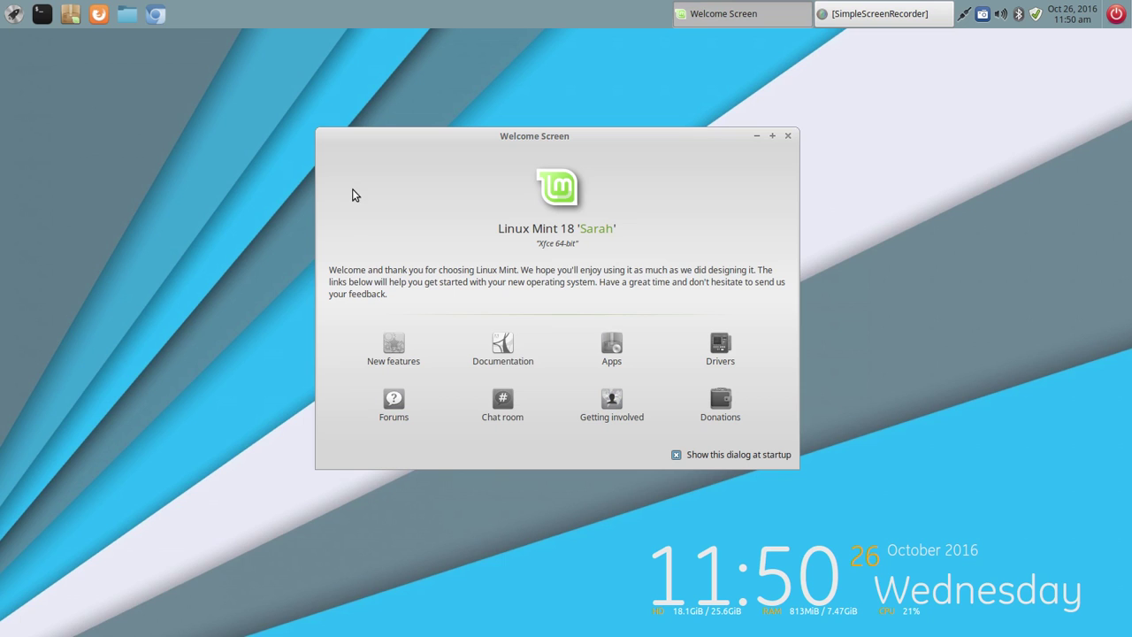
- Open the 'New features in Linux Mint 18 Xfce' page and scroll to its X-Apps section on Xed
{"action": "left_click", "coordinate": [394, 350]}
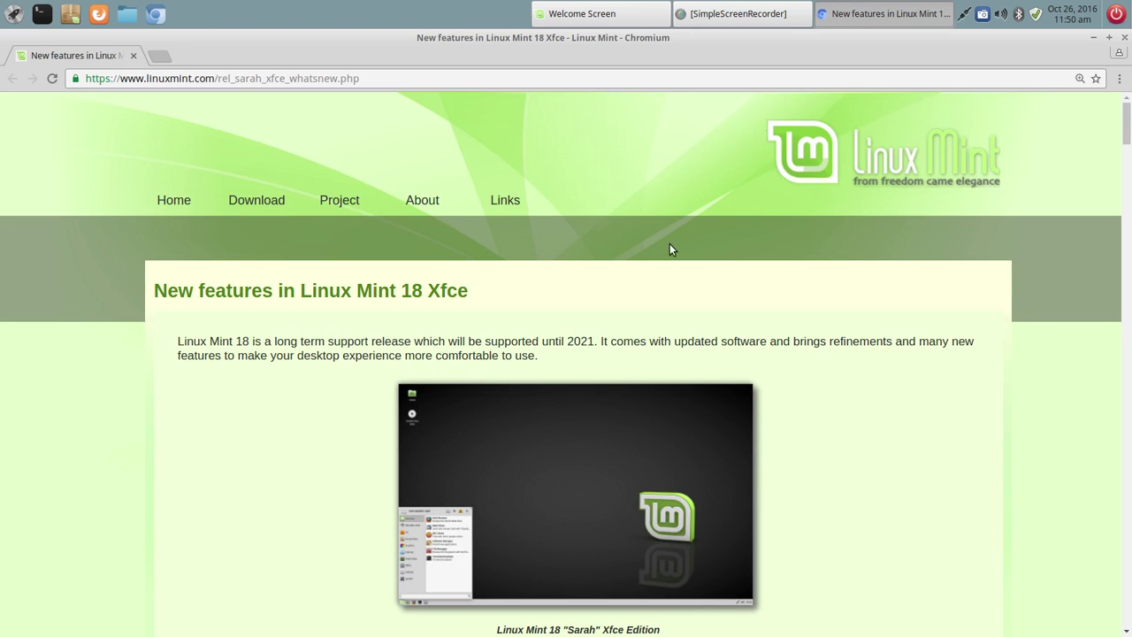
{"action": "scroll", "coordinate": [672, 248], "scroll_direction": "down", "scroll_amount": 3}
{"action": "scroll", "coordinate": [758, 255], "scroll_direction": "down", "scroll_amount": 2}
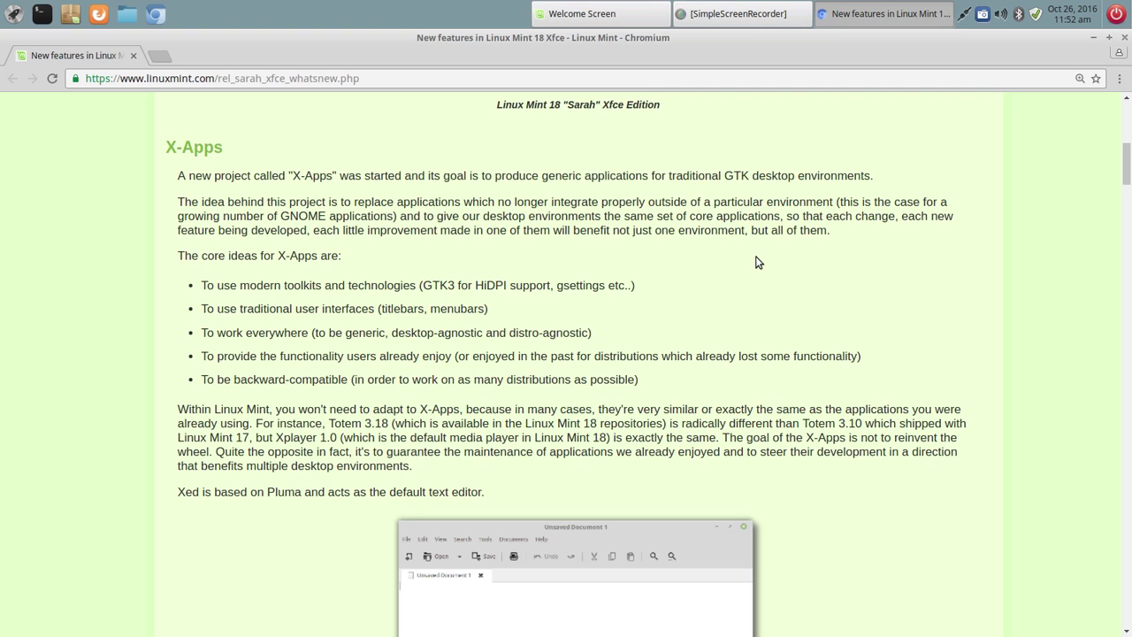
- Scroll past the Xed, Xviewer, Xreader, Xplayer and Pix descriptions down to the Update Manager section
{"action": "scroll", "coordinate": [805, 221], "scroll_direction": "down", "scroll_amount": 5}
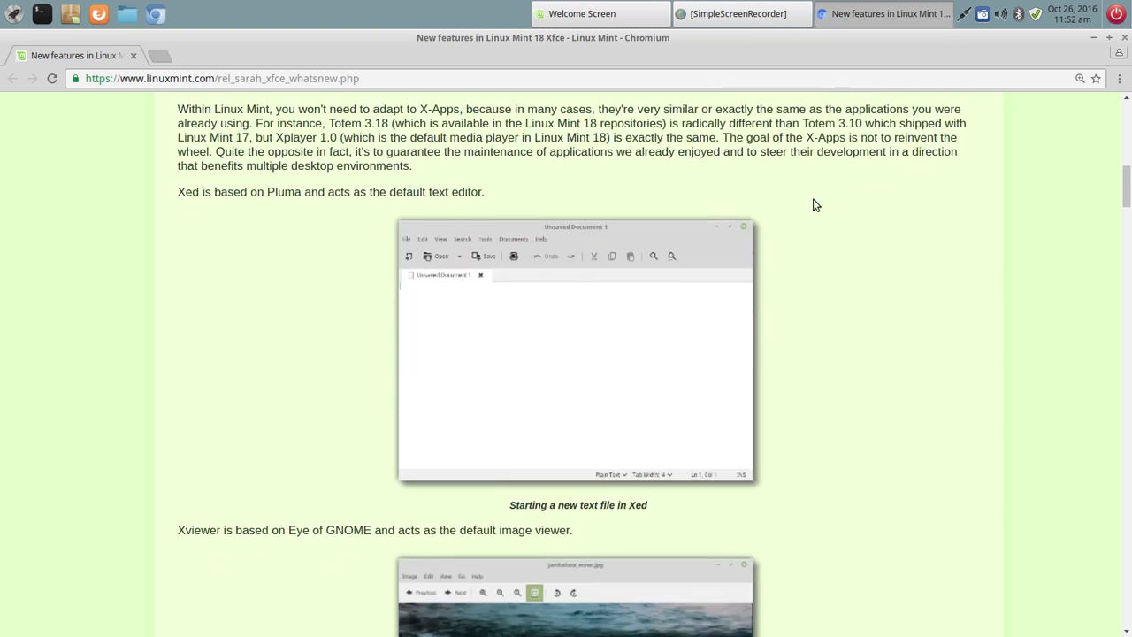
{"action": "scroll", "coordinate": [792, 257], "scroll_direction": "down", "scroll_amount": 4}
{"action": "scroll", "coordinate": [874, 256], "scroll_direction": "up", "scroll_amount": 3}
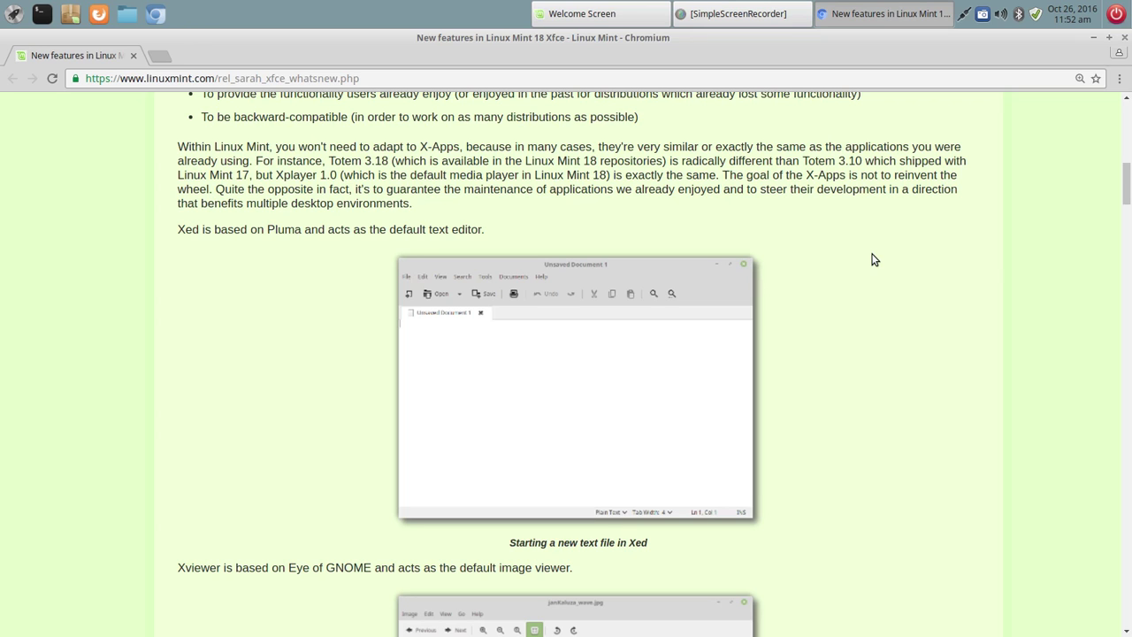
{"action": "scroll", "coordinate": [874, 260], "scroll_direction": "down", "scroll_amount": 4}
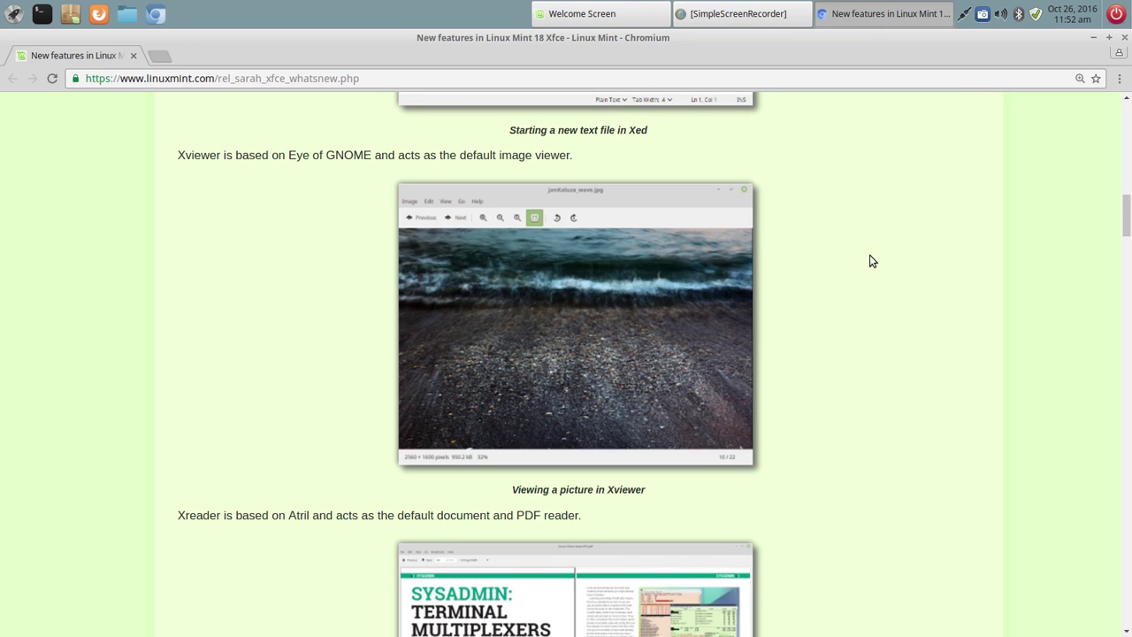
{"action": "scroll", "coordinate": [872, 261], "scroll_direction": "down", "scroll_amount": 3}
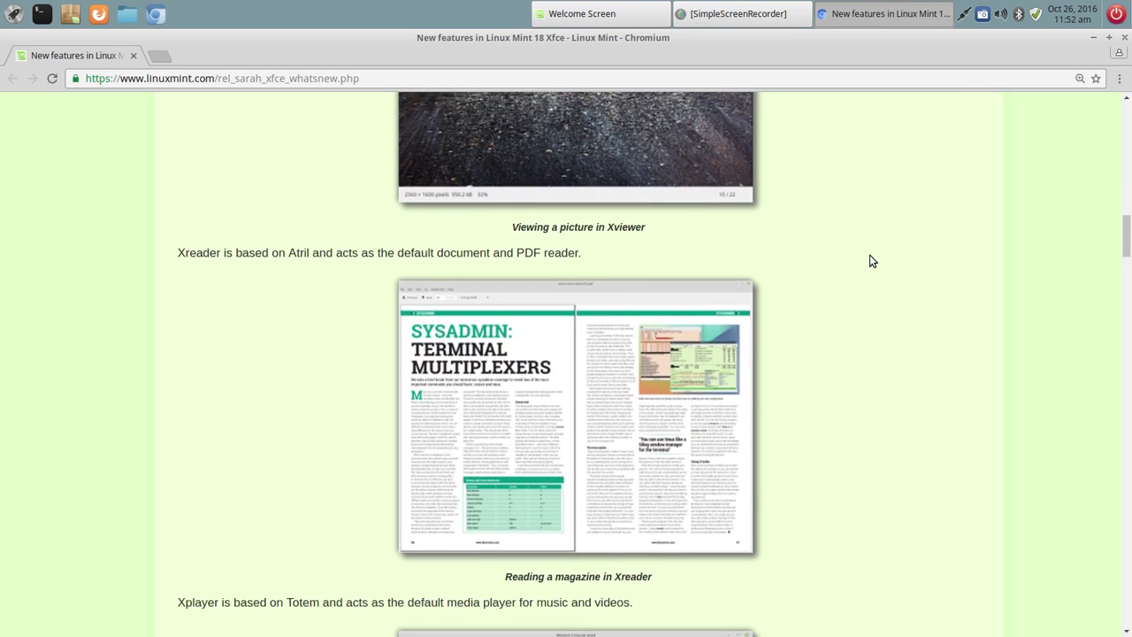
{"action": "scroll", "coordinate": [870, 256], "scroll_direction": "down", "scroll_amount": 1}
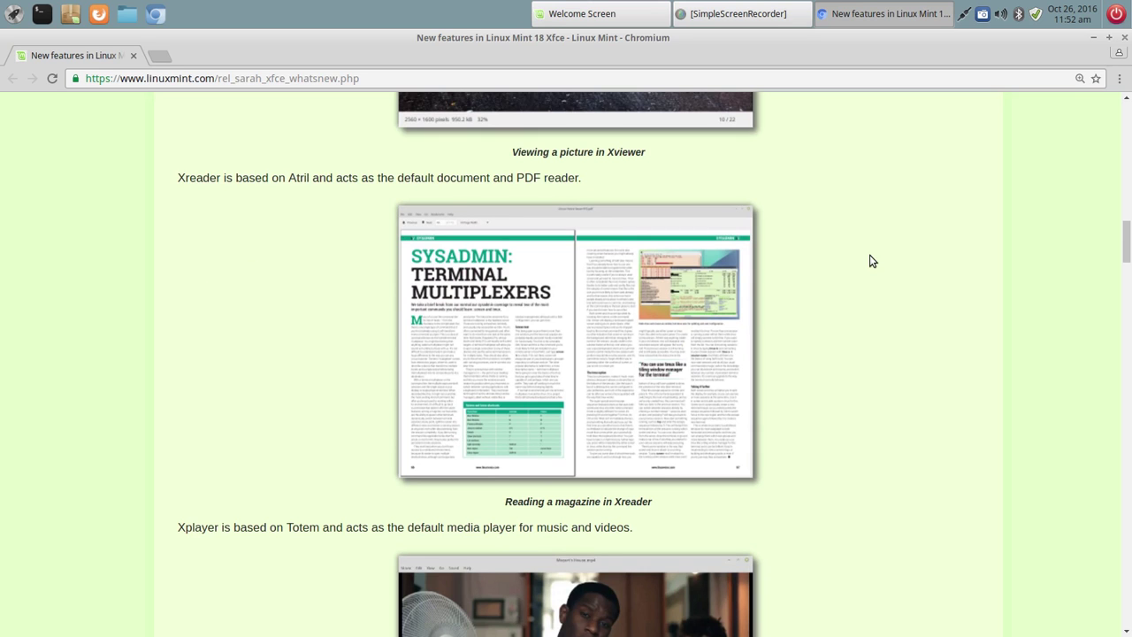
{"action": "scroll", "coordinate": [870, 256], "scroll_direction": "down", "scroll_amount": 4}
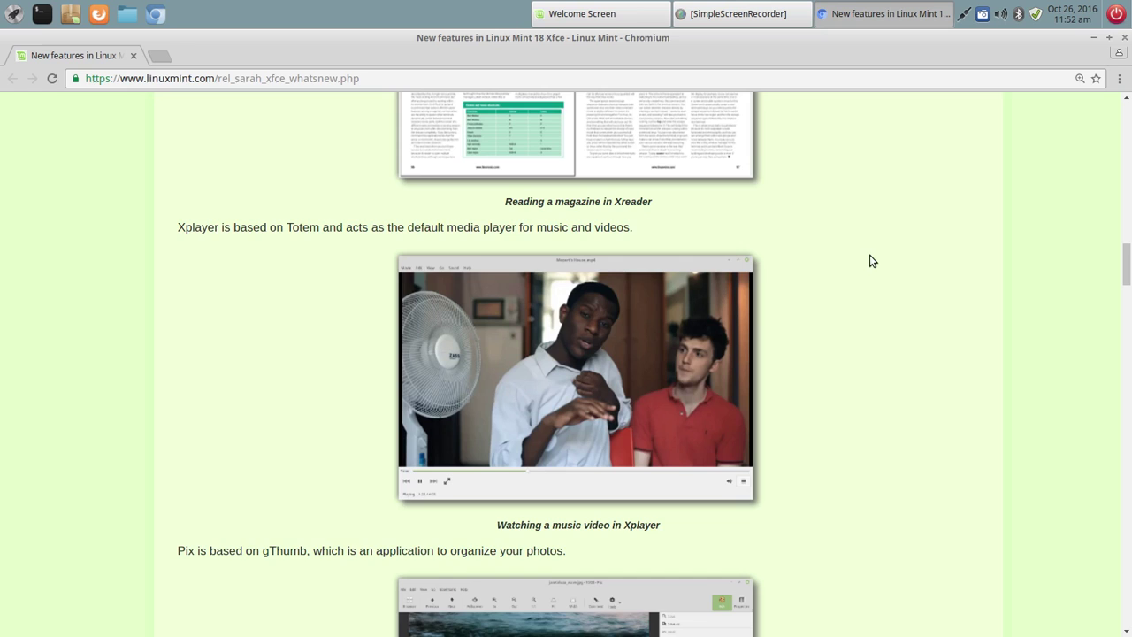
{"action": "scroll", "coordinate": [872, 261], "scroll_direction": "down", "scroll_amount": 4}
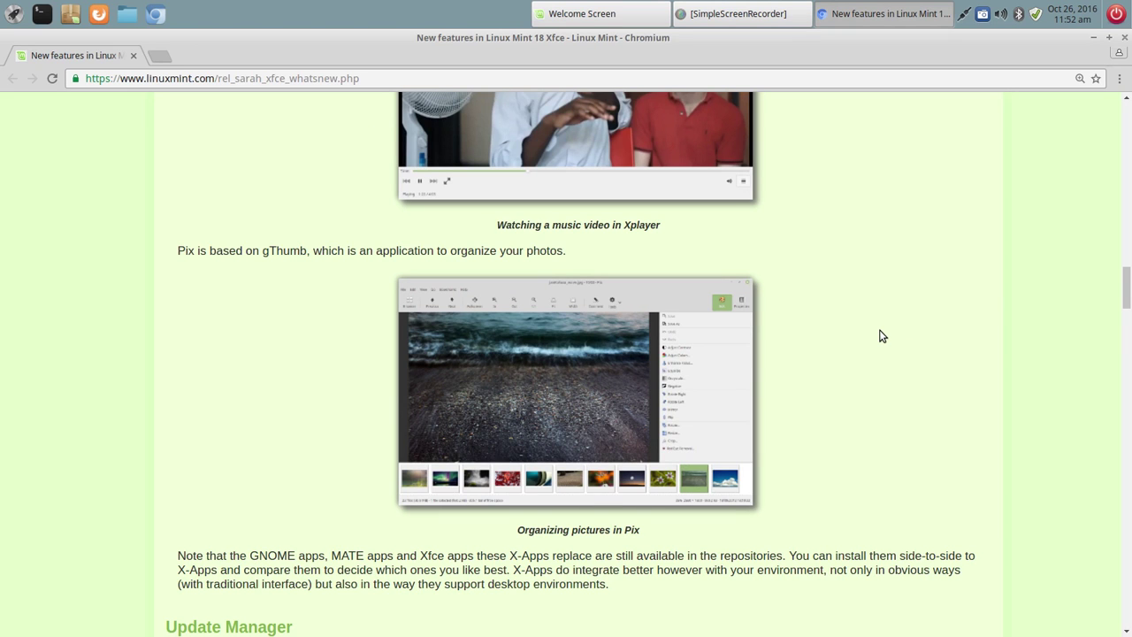
{"action": "scroll", "coordinate": [882, 336], "scroll_direction": "down", "scroll_amount": 8}
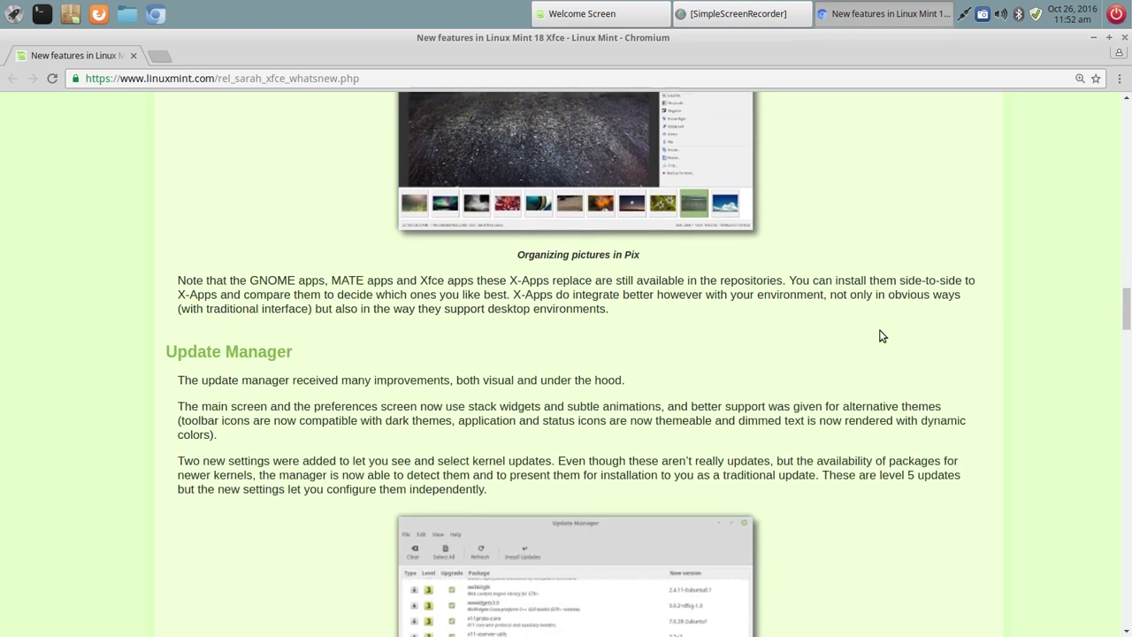
{"action": "scroll", "coordinate": [881, 336], "scroll_direction": "up", "scroll_amount": 3}
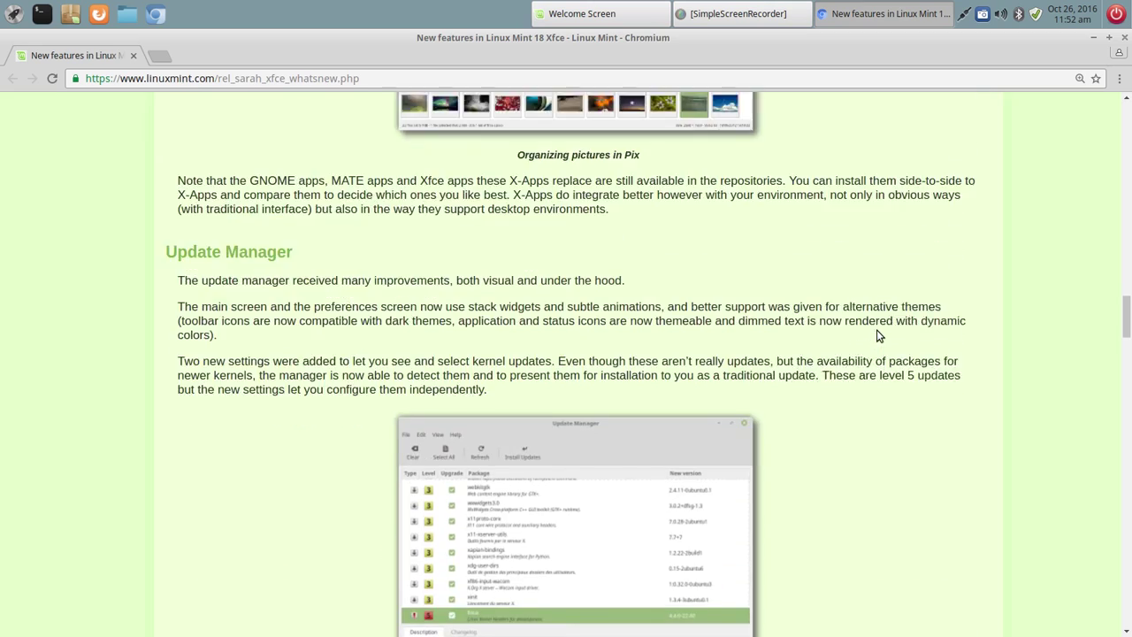
{"action": "scroll", "coordinate": [880, 337], "scroll_direction": "down", "scroll_amount": 4}
{"action": "scroll", "coordinate": [880, 337], "scroll_direction": "up", "scroll_amount": 5}
{"action": "scroll", "coordinate": [880, 336], "scroll_direction": "up", "scroll_amount": 4}
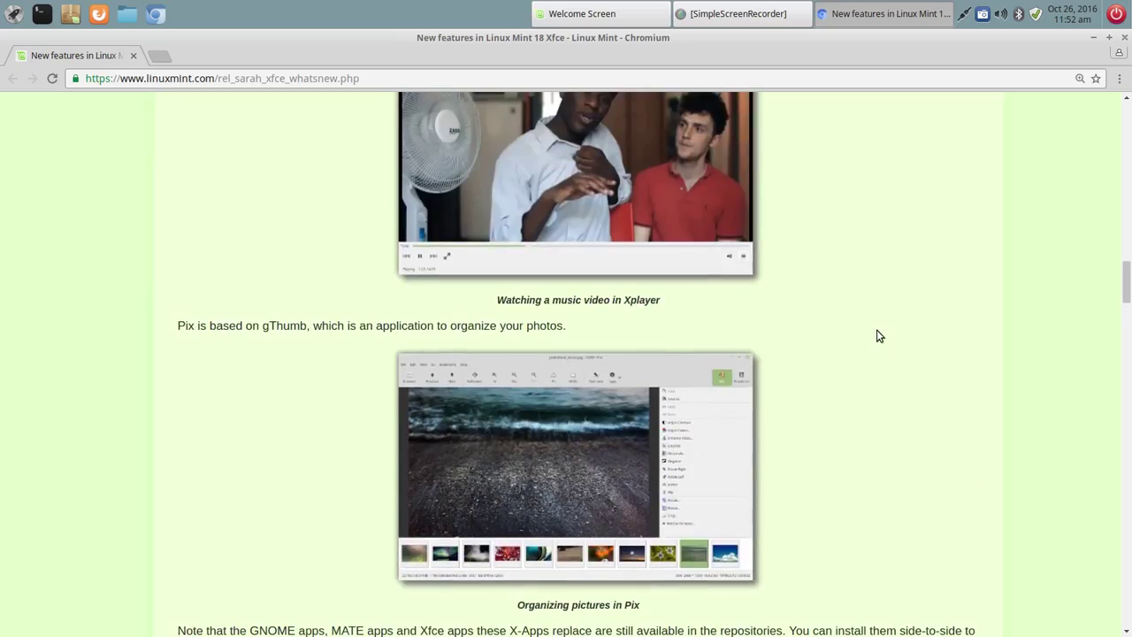
{"action": "scroll", "coordinate": [881, 337], "scroll_direction": "down", "scroll_amount": 6}
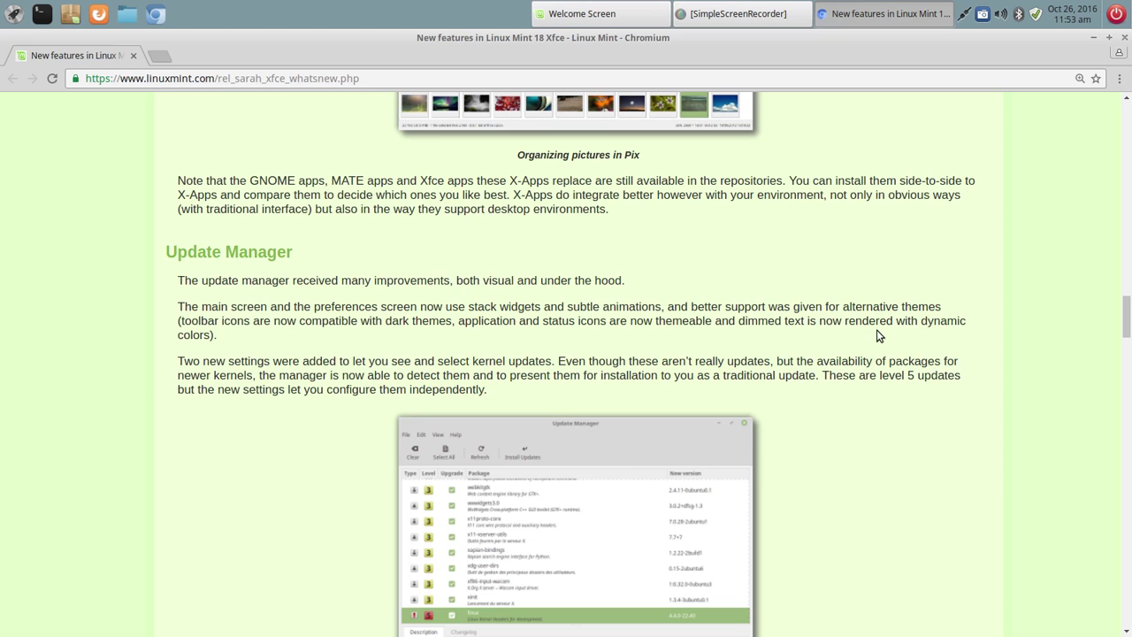
- Scroll down to the kernel updates text and the redesigned Kernels window screenshot
{"action": "scroll", "coordinate": [862, 291], "scroll_direction": "down", "scroll_amount": 4}
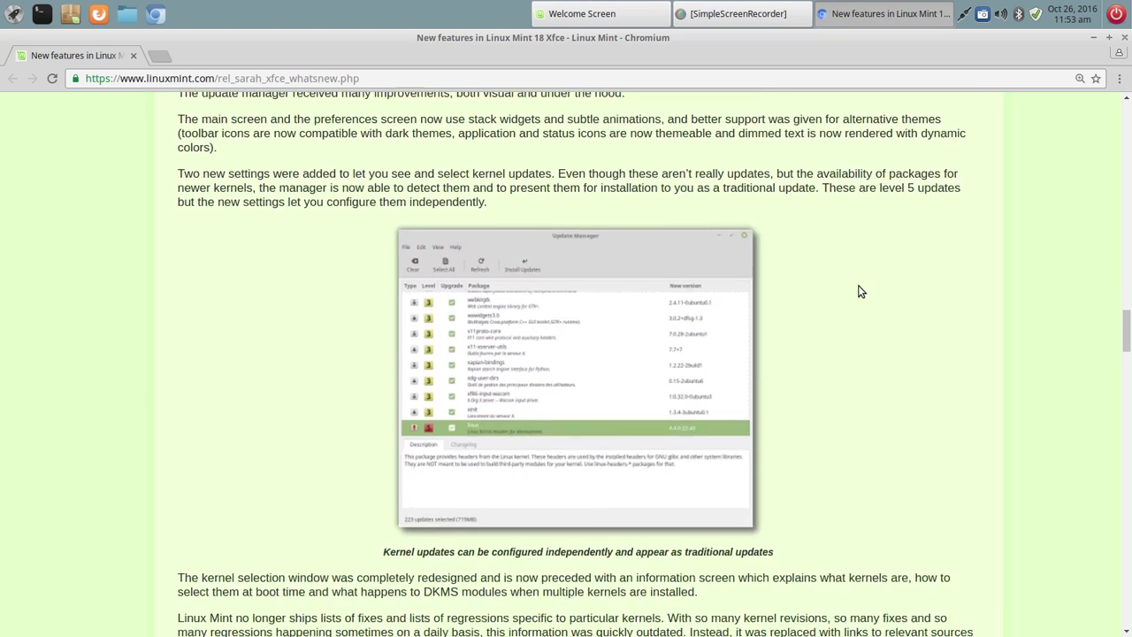
{"action": "scroll", "coordinate": [862, 291], "scroll_direction": "up", "scroll_amount": 3}
{"action": "scroll", "coordinate": [853, 290], "scroll_direction": "down", "scroll_amount": 3}
{"action": "scroll", "coordinate": [868, 302], "scroll_direction": "down", "scroll_amount": 4}
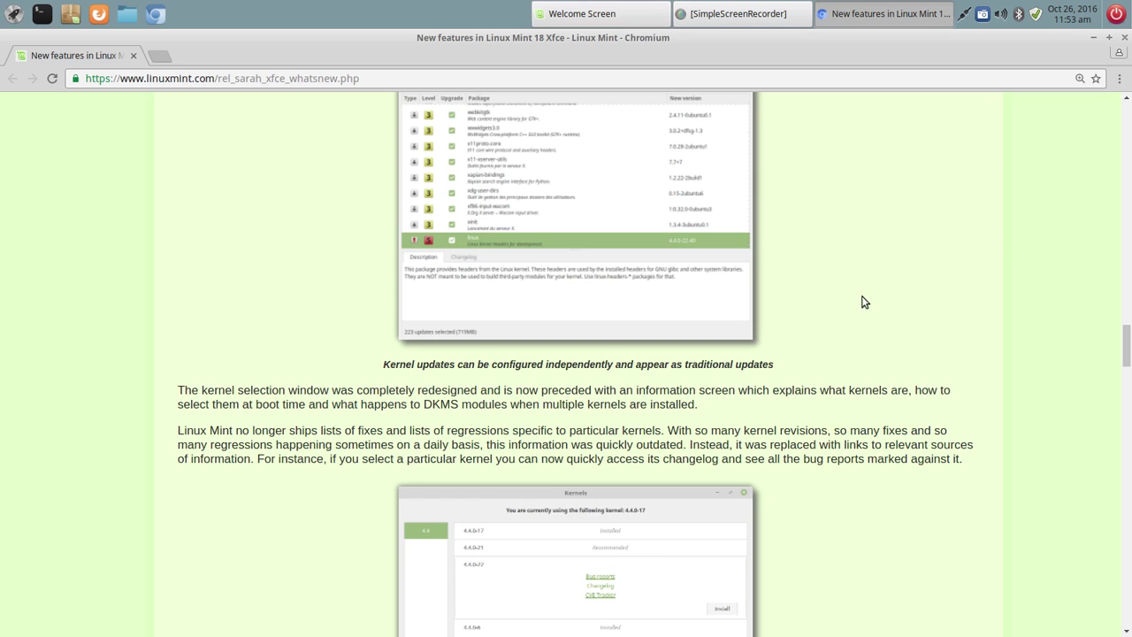
- Scroll past the update policy, Mint-Y themes and System improvements to Artwork improvements
{"action": "scroll", "coordinate": [861, 301], "scroll_direction": "down", "scroll_amount": 10}
{"action": "scroll", "coordinate": [826, 256], "scroll_direction": "down", "scroll_amount": 2}
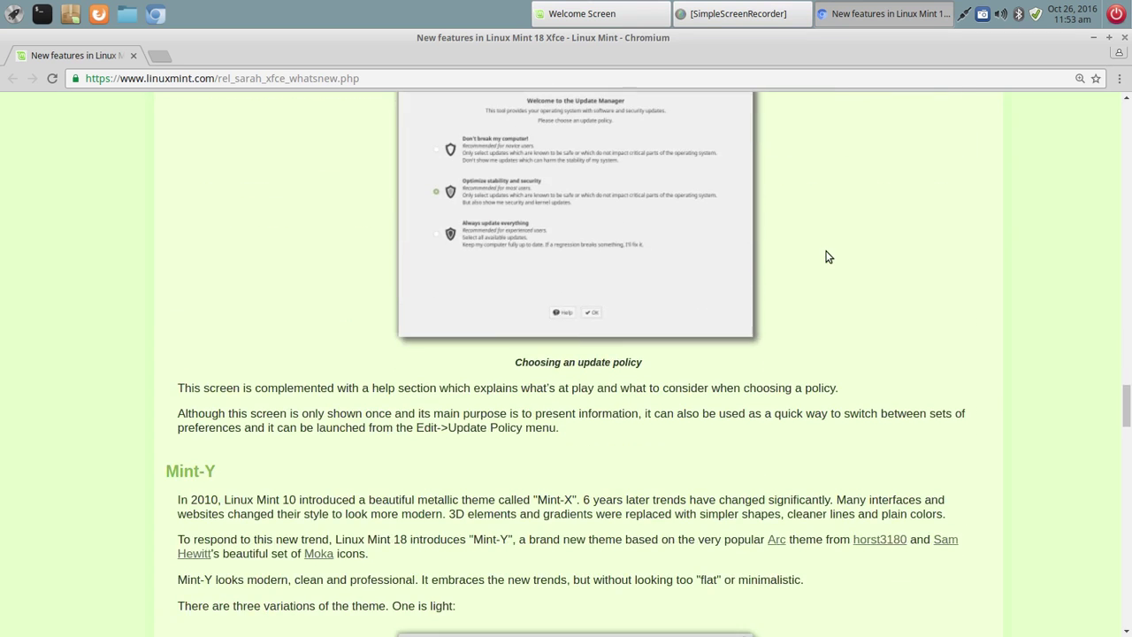
{"action": "scroll", "coordinate": [830, 257], "scroll_direction": "down", "scroll_amount": 8}
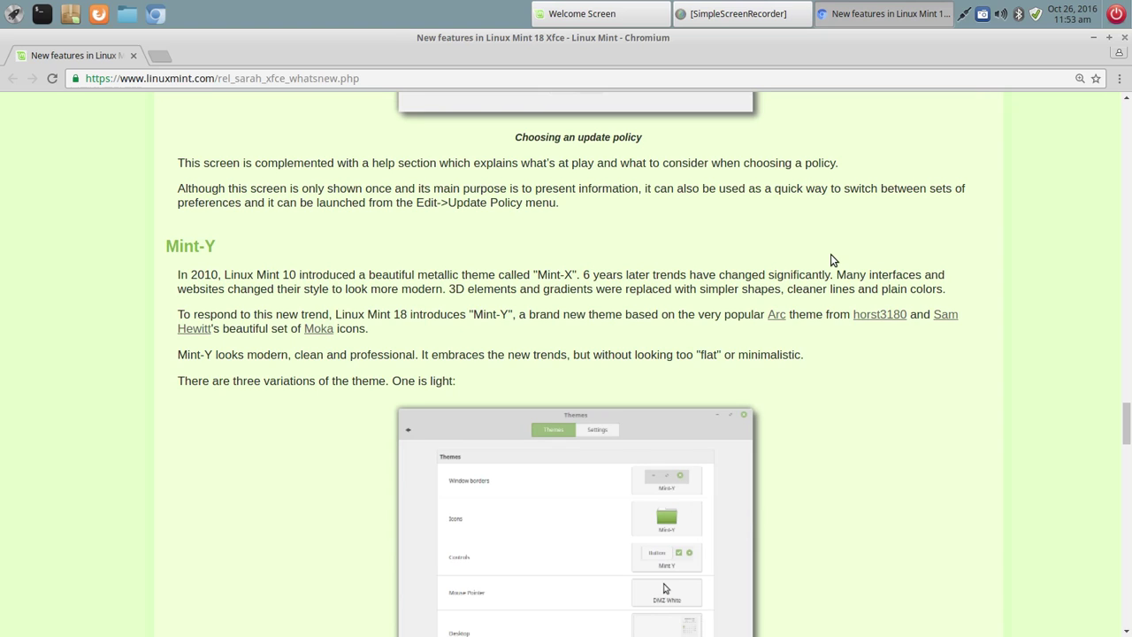
{"action": "scroll", "coordinate": [831, 255], "scroll_direction": "down", "scroll_amount": 3}
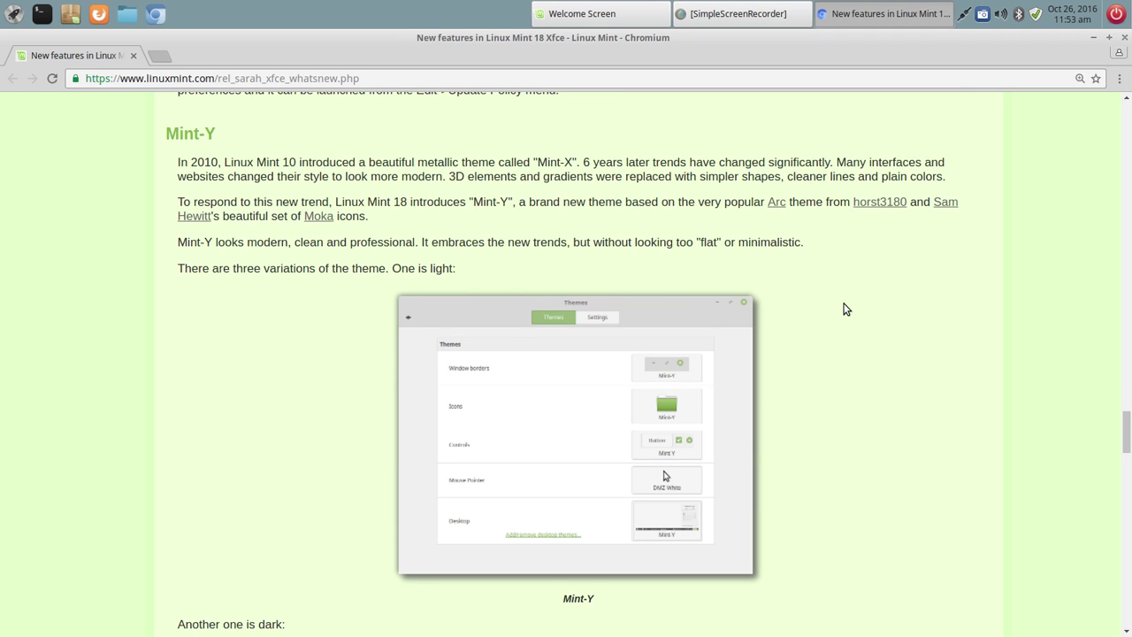
{"action": "scroll", "coordinate": [843, 309], "scroll_direction": "down", "scroll_amount": 10}
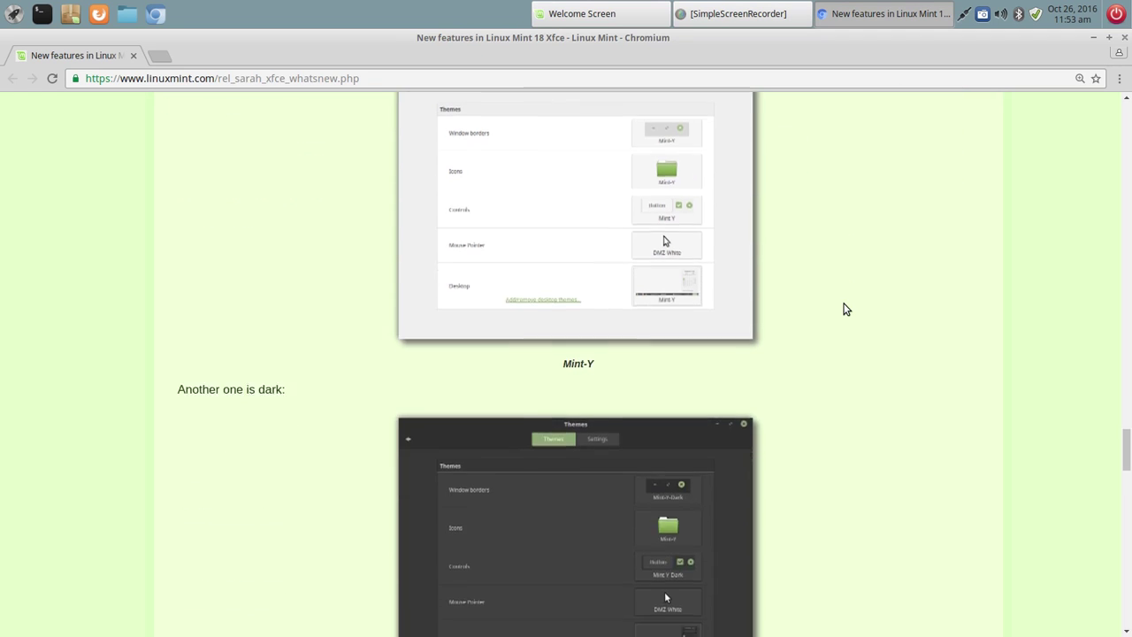
{"action": "scroll", "coordinate": [843, 309], "scroll_direction": "down", "scroll_amount": 12}
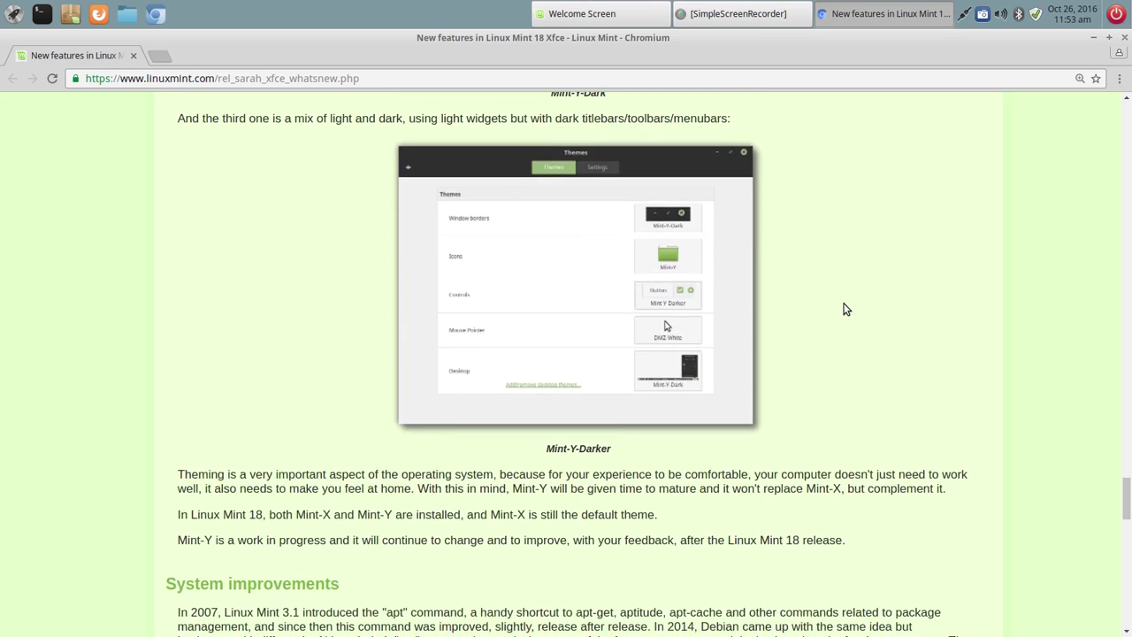
{"action": "scroll", "coordinate": [843, 308], "scroll_direction": "down", "scroll_amount": 9}
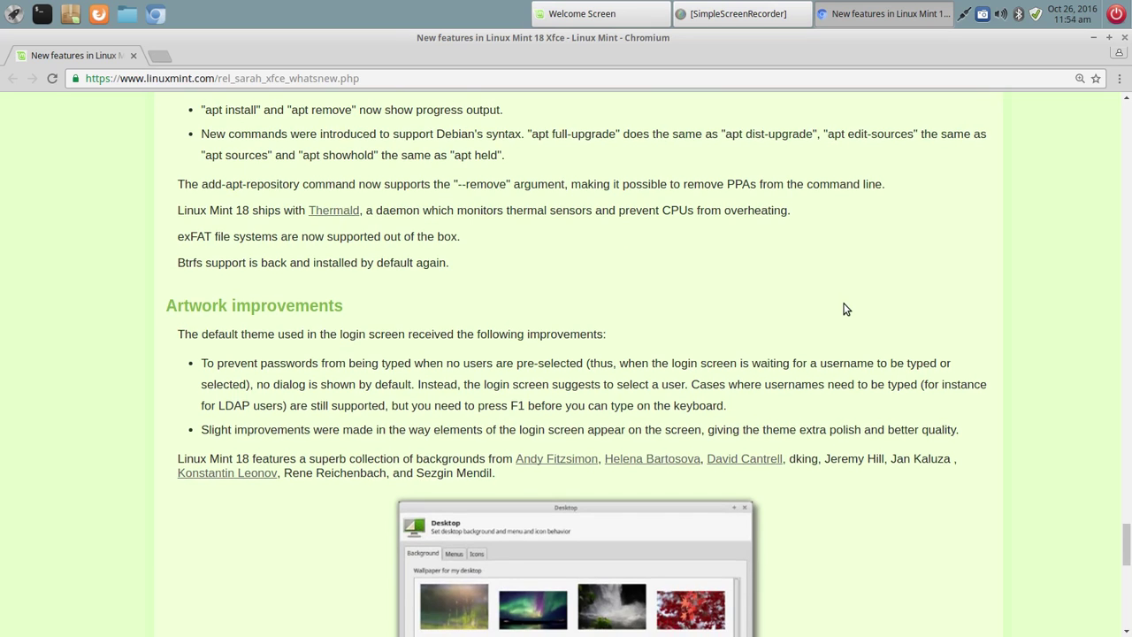
- Scroll down to the closing LTS strategy section of the features page
{"action": "scroll", "coordinate": [843, 309], "scroll_direction": "down", "scroll_amount": 5}
{"action": "scroll", "coordinate": [843, 309], "scroll_direction": "down", "scroll_amount": 3}
{"action": "scroll", "coordinate": [843, 309], "scroll_direction": "down", "scroll_amount": 7}
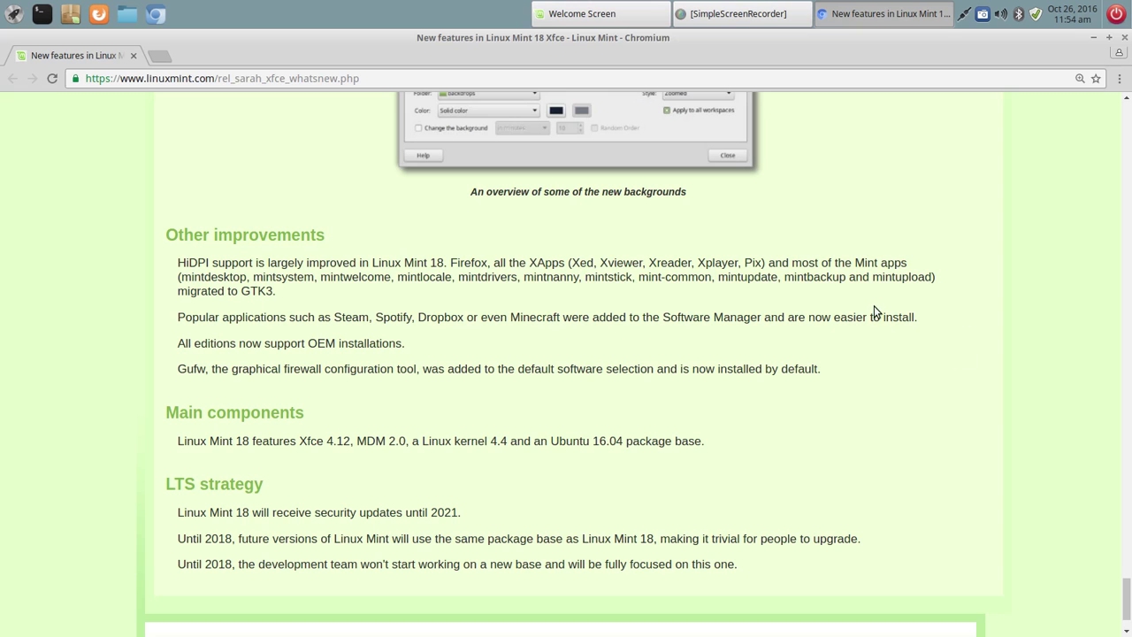
{"action": "scroll", "coordinate": [793, 315], "scroll_direction": "down", "scroll_amount": 1}
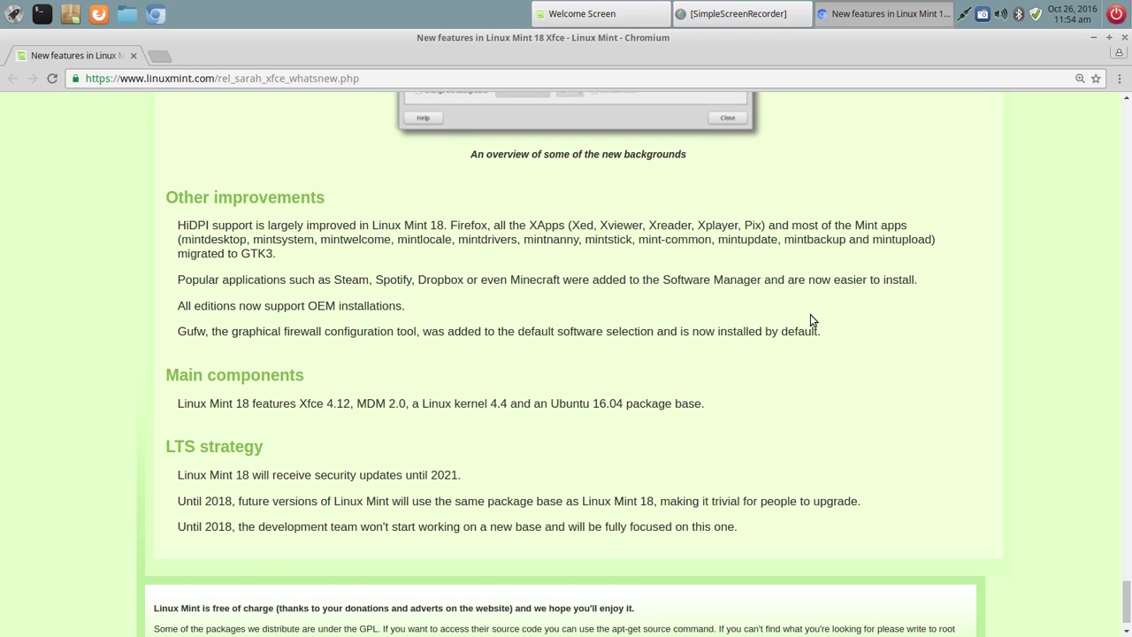
{"action": "scroll", "coordinate": [814, 320], "scroll_direction": "down", "scroll_amount": 1}
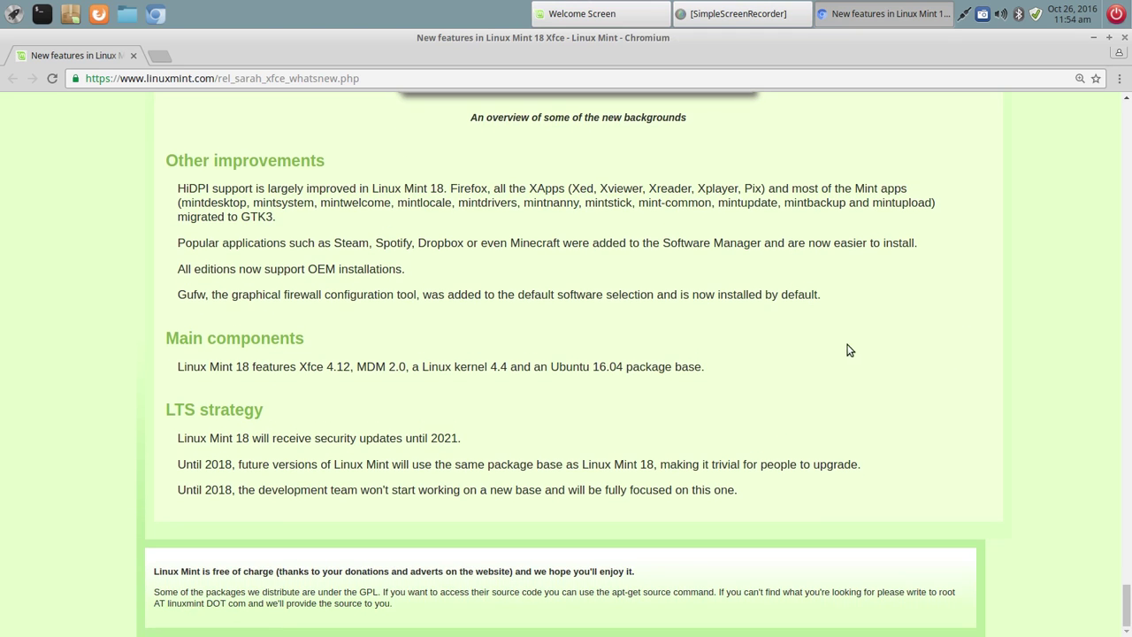
- Scroll back up to the page's opening introduction
{"action": "scroll", "coordinate": [861, 361], "scroll_direction": "up", "scroll_amount": 20}
{"action": "scroll", "coordinate": [859, 357], "scroll_direction": "up", "scroll_amount": 20}
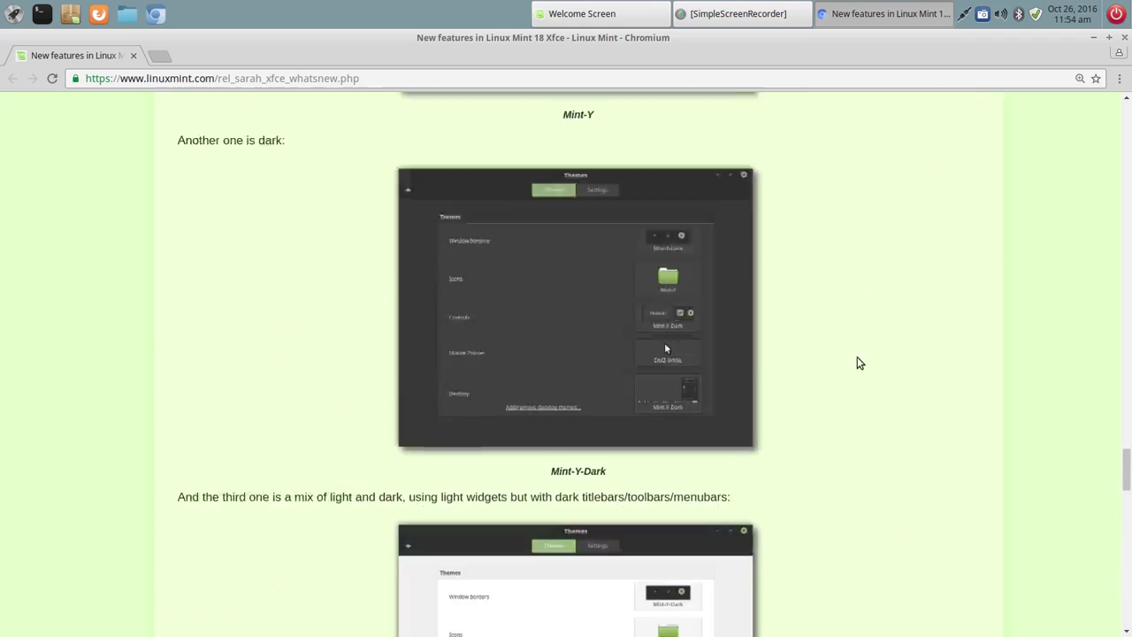
{"action": "scroll", "coordinate": [854, 351], "scroll_direction": "up", "scroll_amount": 20}
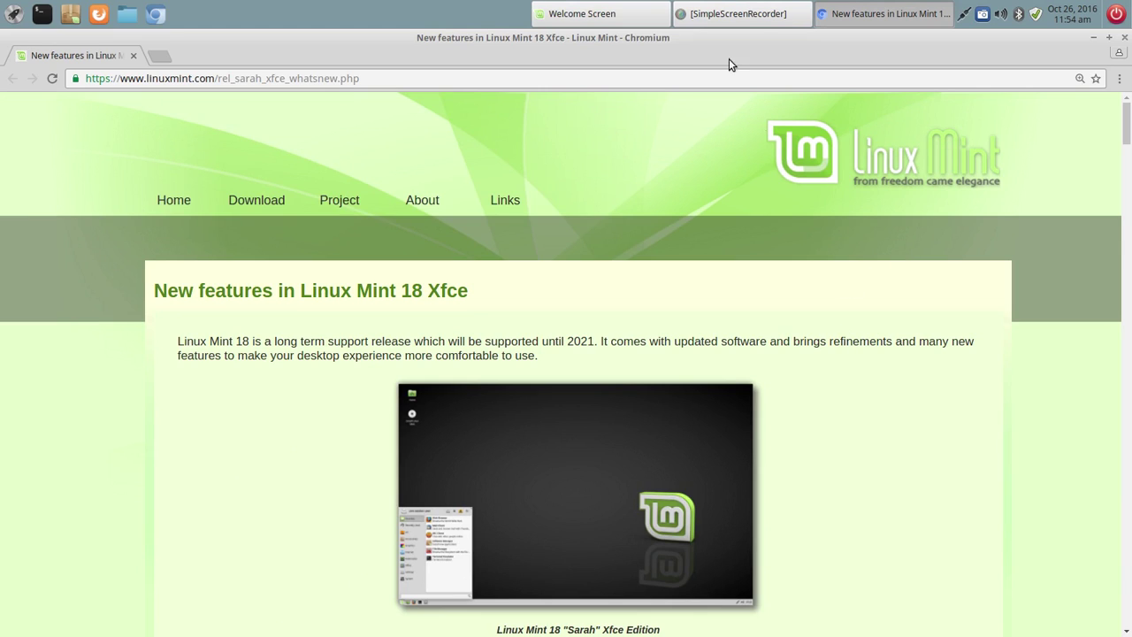
- Open Drivers from the Welcome Screen with the account password, confirm intel-microcode 3.20151106.1 is in use, and close it
{"action": "left_click", "coordinate": [1095, 39]}
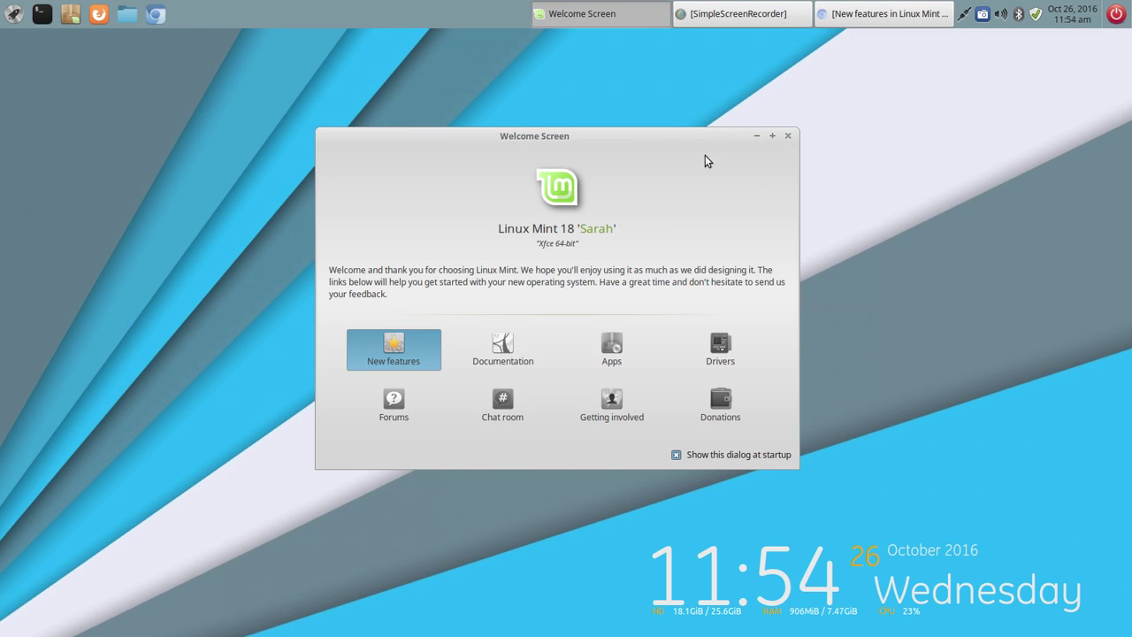
{"action": "left_click_drag", "start_coordinate": [615, 139], "coordinate": [611, 106]}
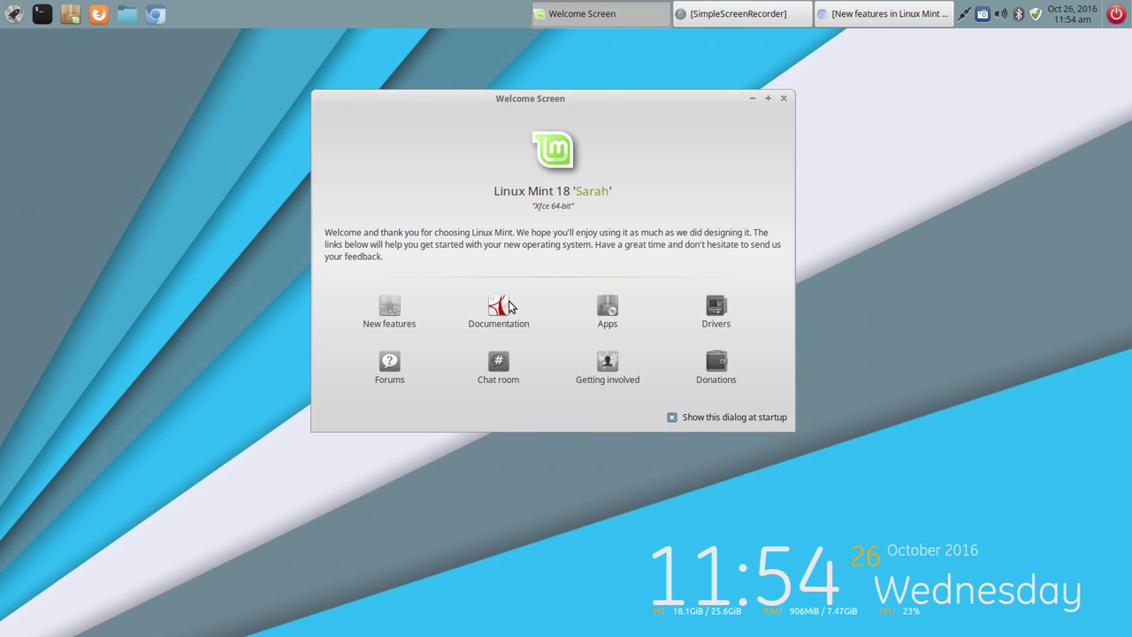
{"action": "left_click", "coordinate": [714, 315]}
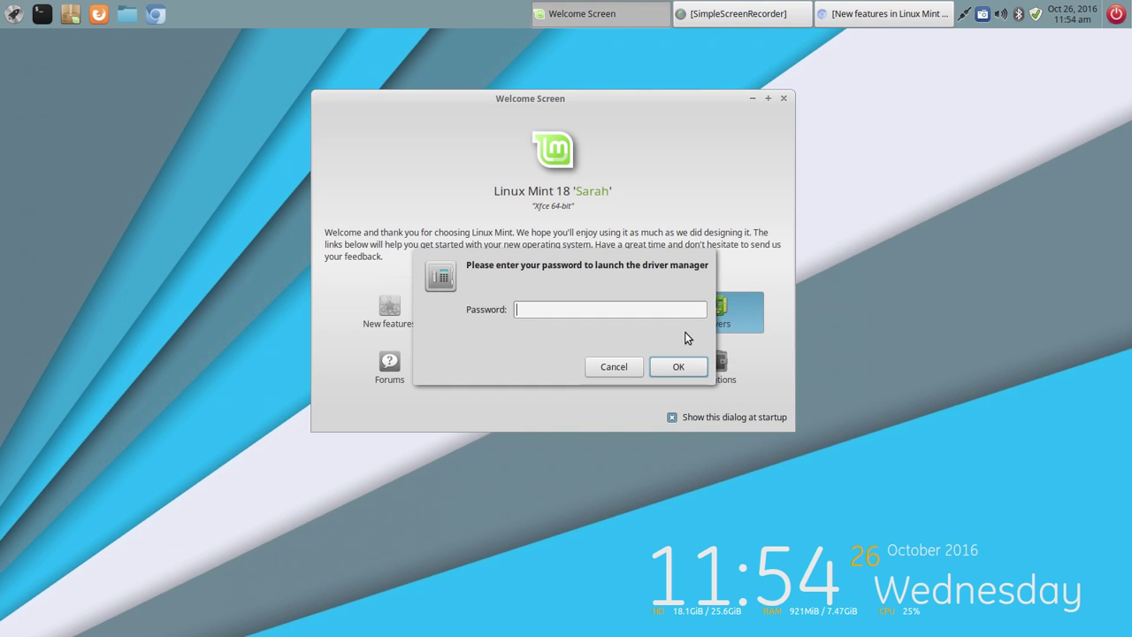
{"action": "type", "text": "********"}
{"action": "key", "text": "Return"}
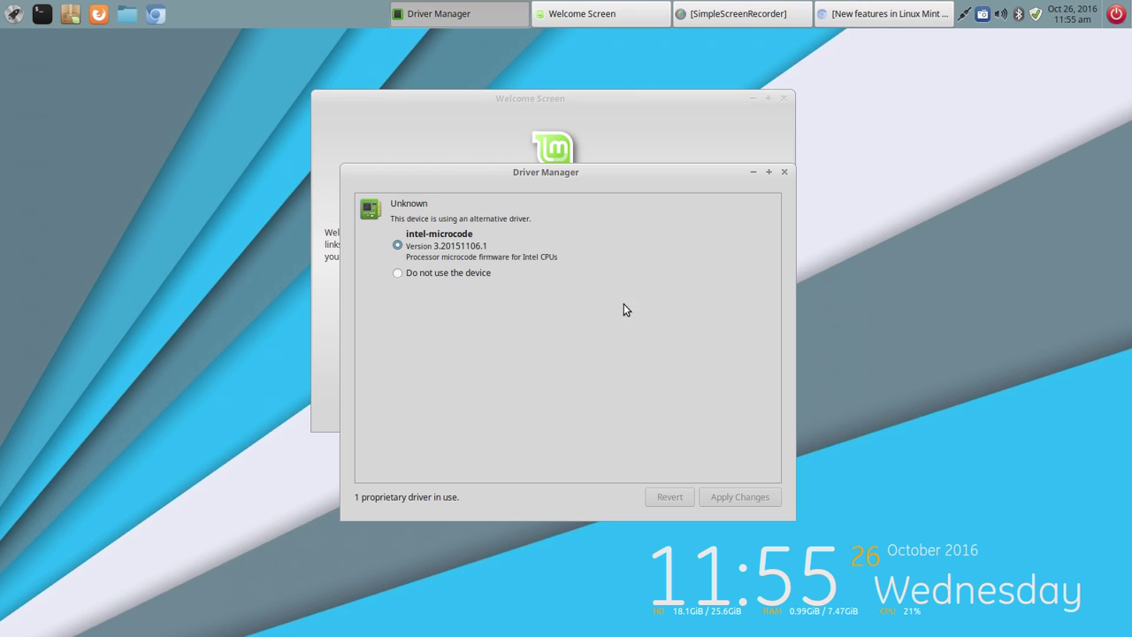
{"action": "left_click", "coordinate": [784, 172]}
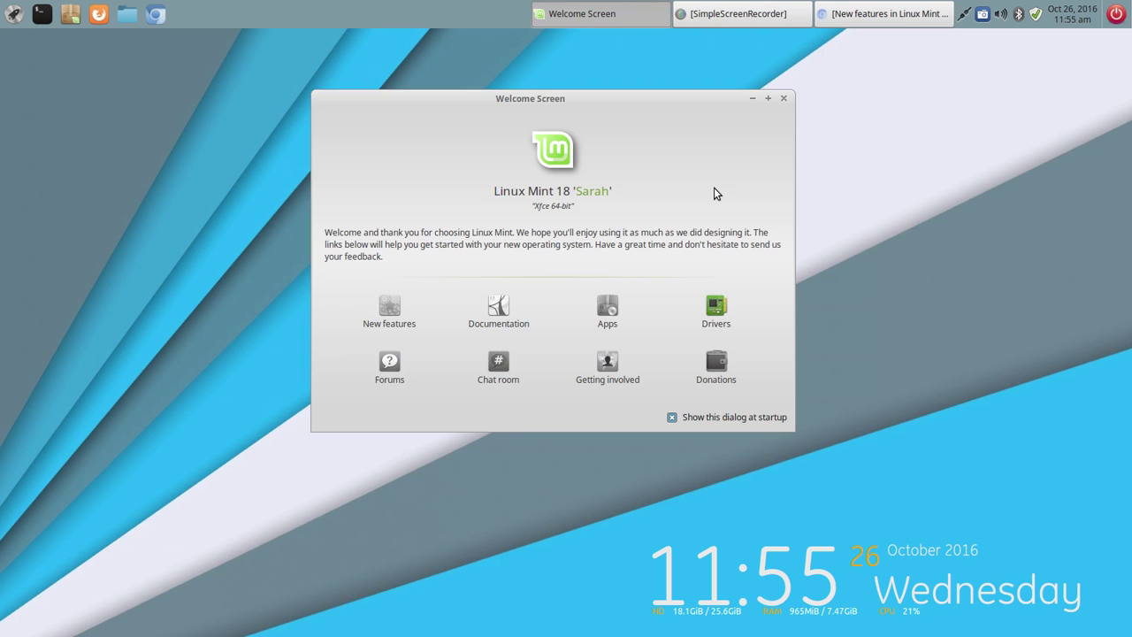
- Close the Welcome Screen, launch Videos from the menu, and shrink it to a small upper-right window
{"action": "left_click", "coordinate": [782, 98]}
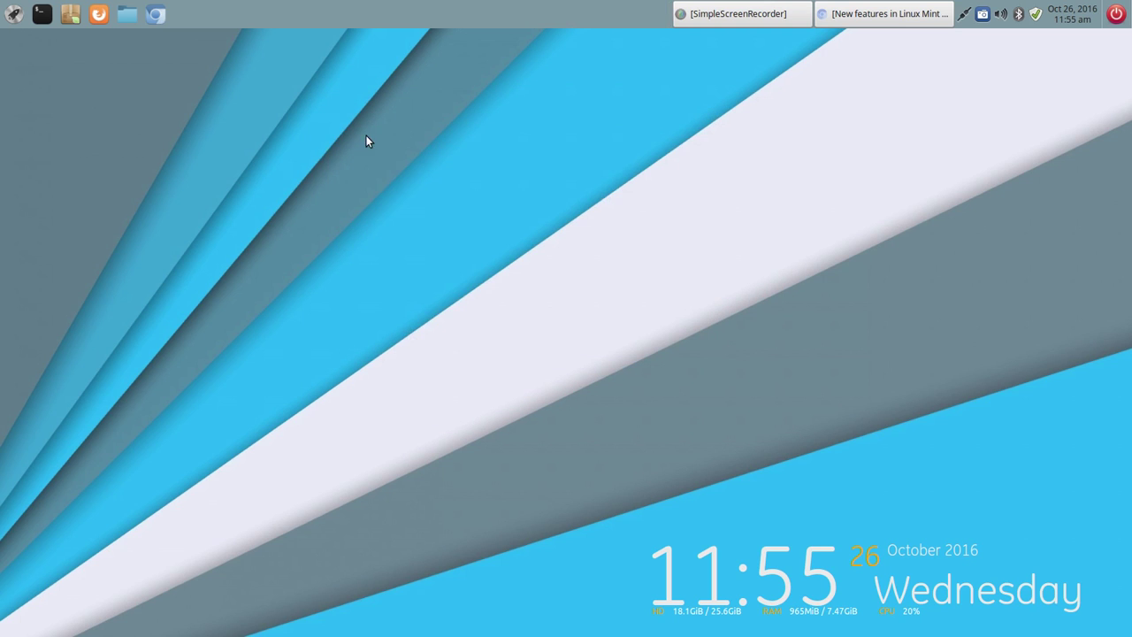
{"action": "left_click", "coordinate": [11, 14]}
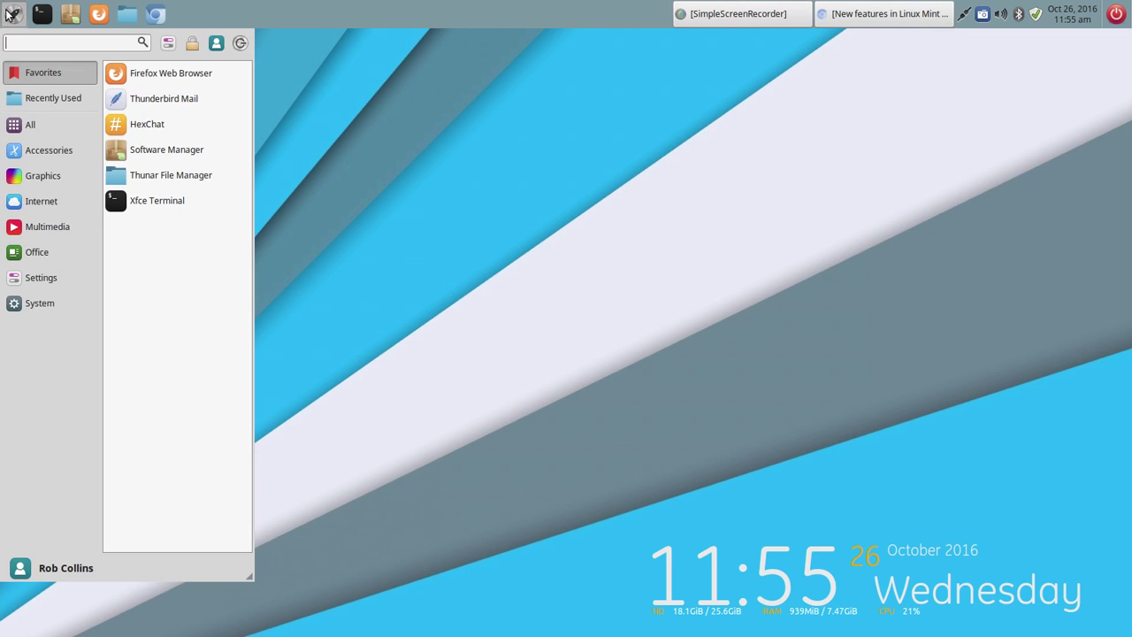
{"action": "mouse_move", "coordinate": [57, 230]}
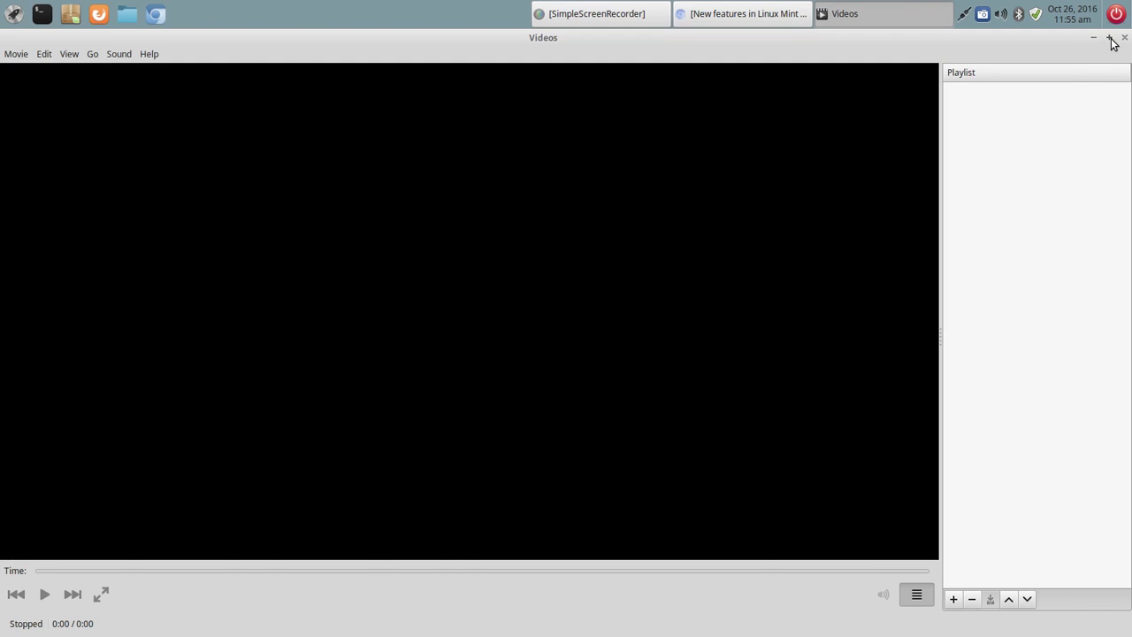
{"action": "left_click", "coordinate": [1093, 38]}
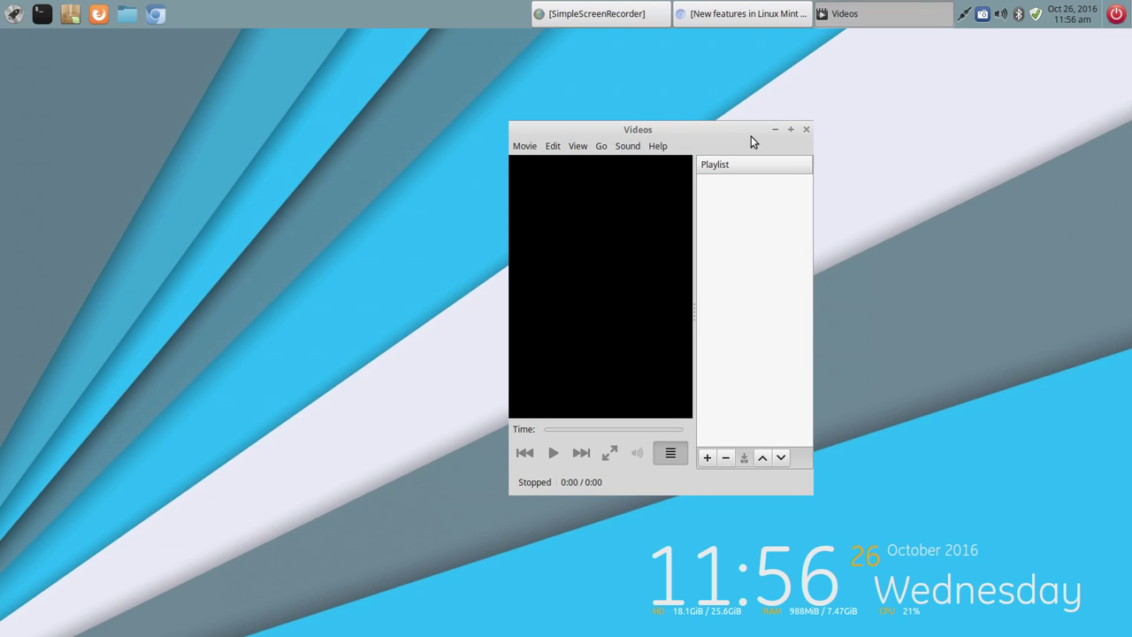
{"action": "left_click_drag", "start_coordinate": [712, 133], "coordinate": [923, 76]}
{"action": "left_click", "coordinate": [15, 14]}
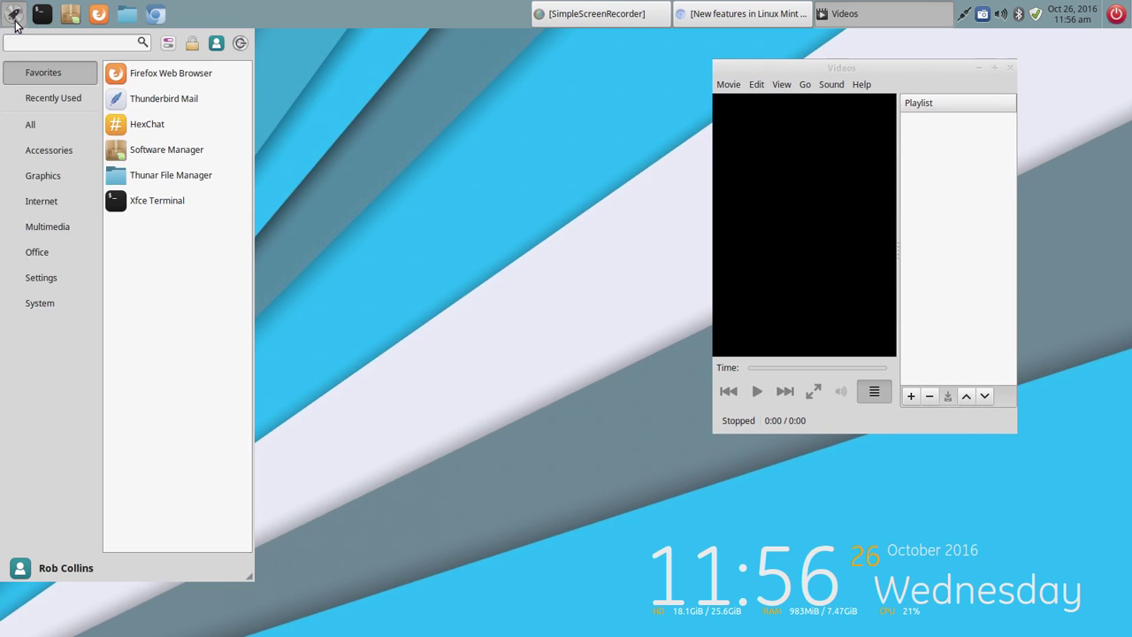
{"action": "left_click", "coordinate": [28, 179]}
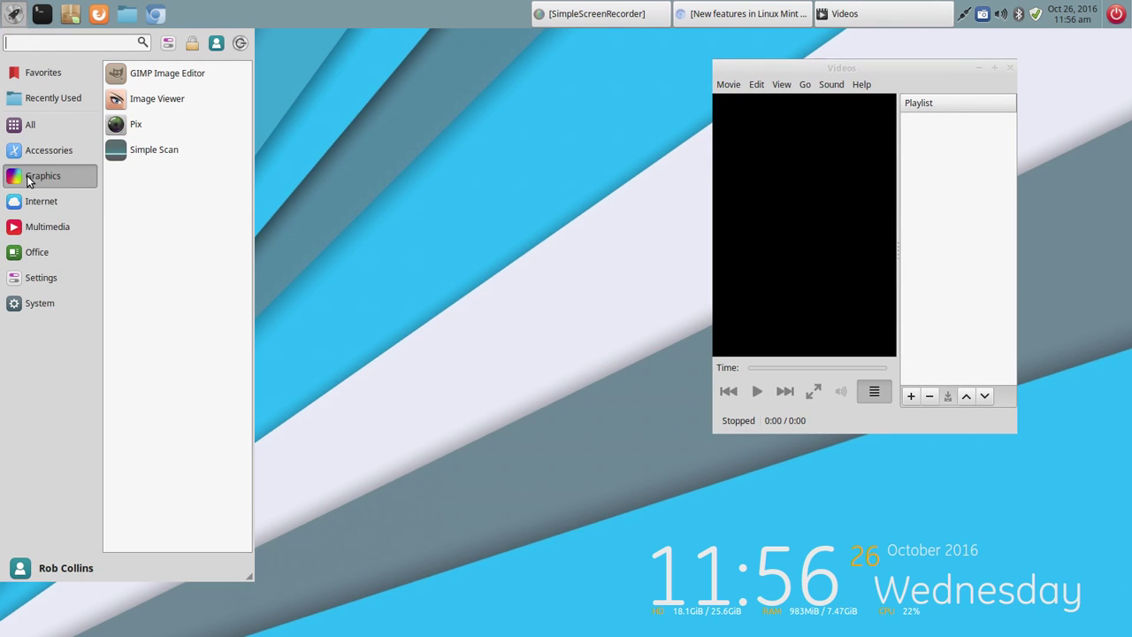
{"action": "left_click", "coordinate": [128, 124]}
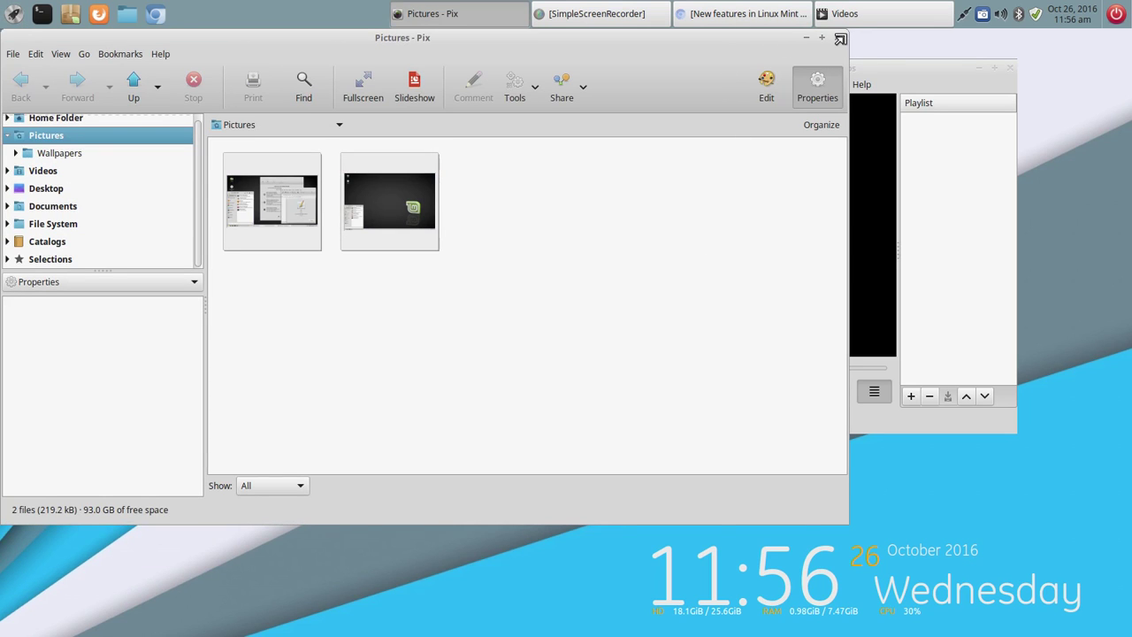
{"action": "left_click_drag", "start_coordinate": [845, 32], "coordinate": [664, 60]}
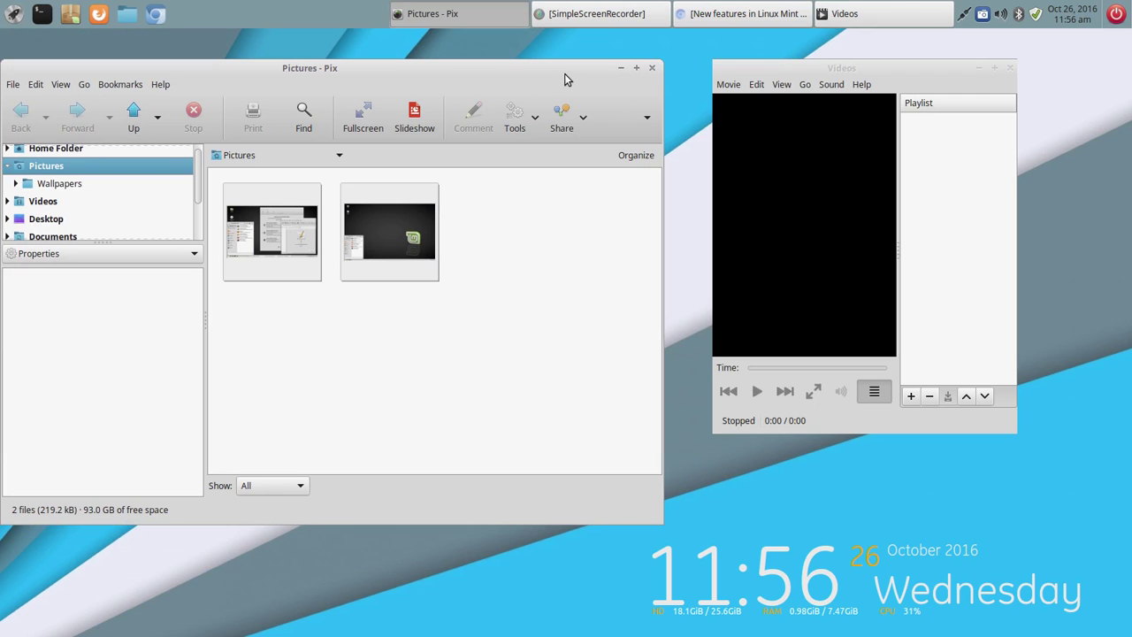
{"action": "left_click_drag", "start_coordinate": [548, 75], "coordinate": [575, 75]}
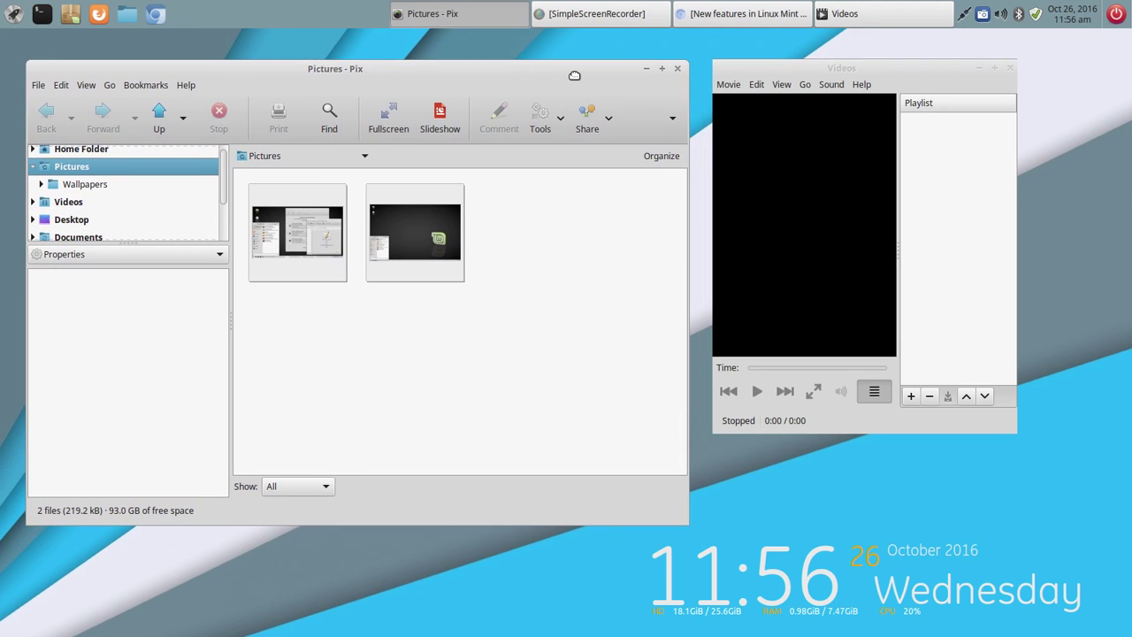
{"action": "left_click", "coordinate": [960, 78]}
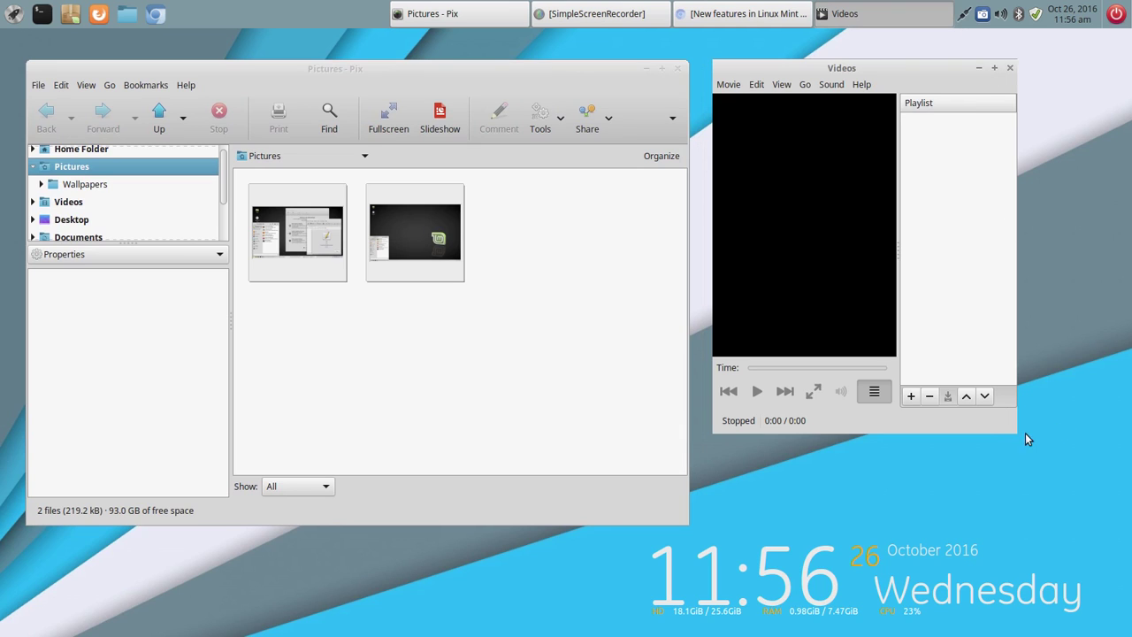
{"action": "left_click", "coordinate": [995, 69]}
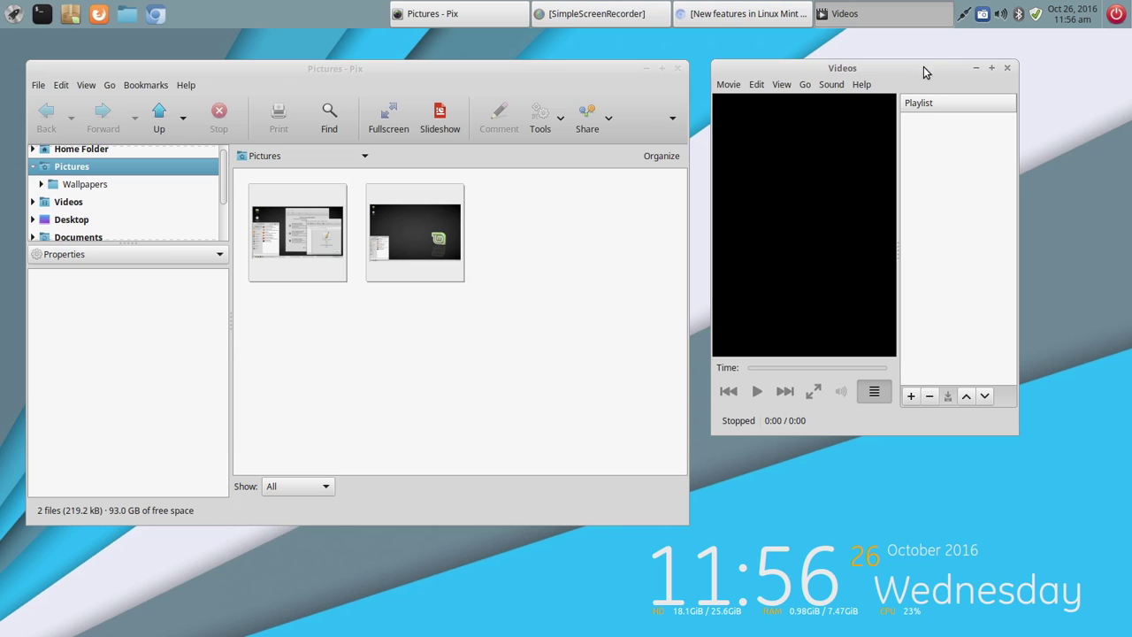
{"action": "mouse_move", "coordinate": [926, 71]}
{"action": "left_mouse_down"}
{"action": "mouse_move", "coordinate": [895, 75]}
{"action": "mouse_move", "coordinate": [916, 71]}
{"action": "left_mouse_up"}
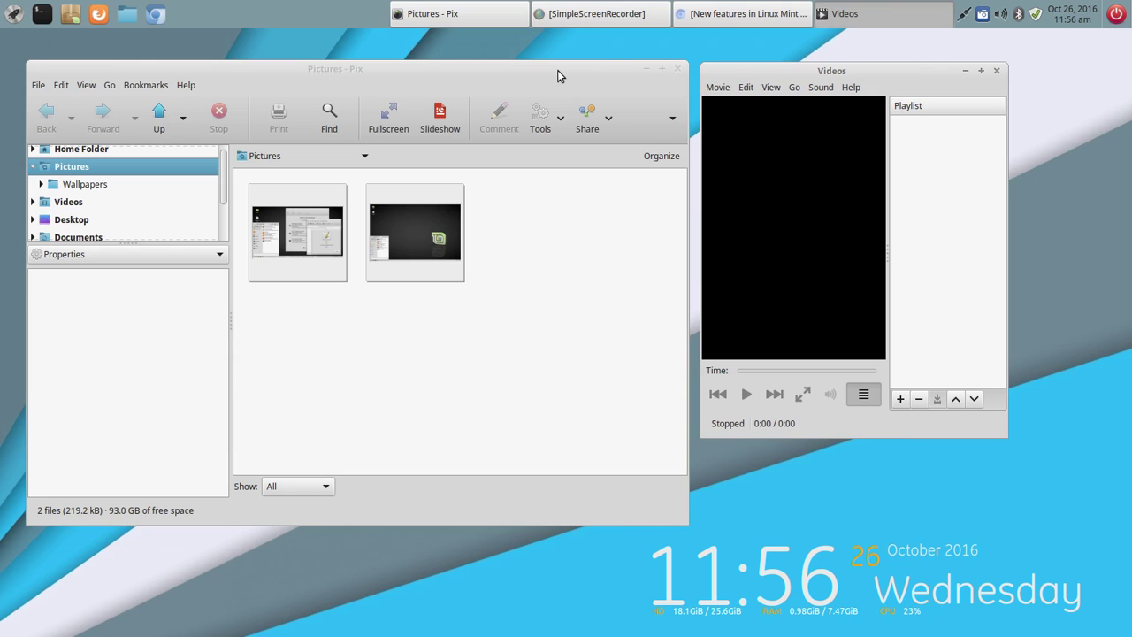
{"action": "left_click_drag", "start_coordinate": [557, 70], "coordinate": [556, 69]}
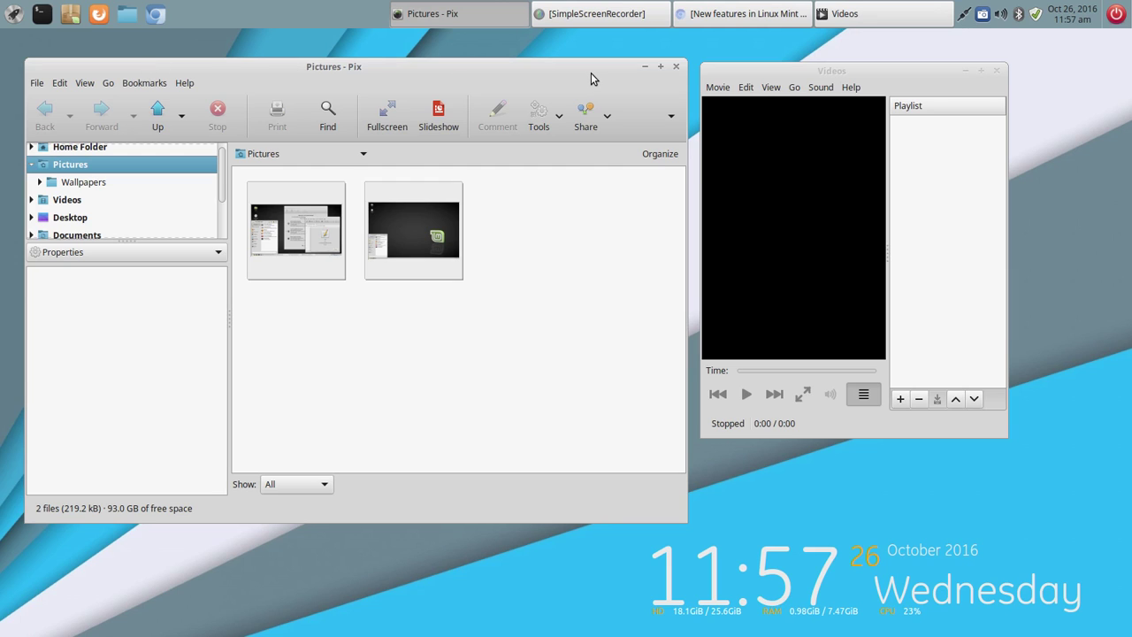
{"action": "left_click_drag", "start_coordinate": [591, 73], "coordinate": [594, 76]}
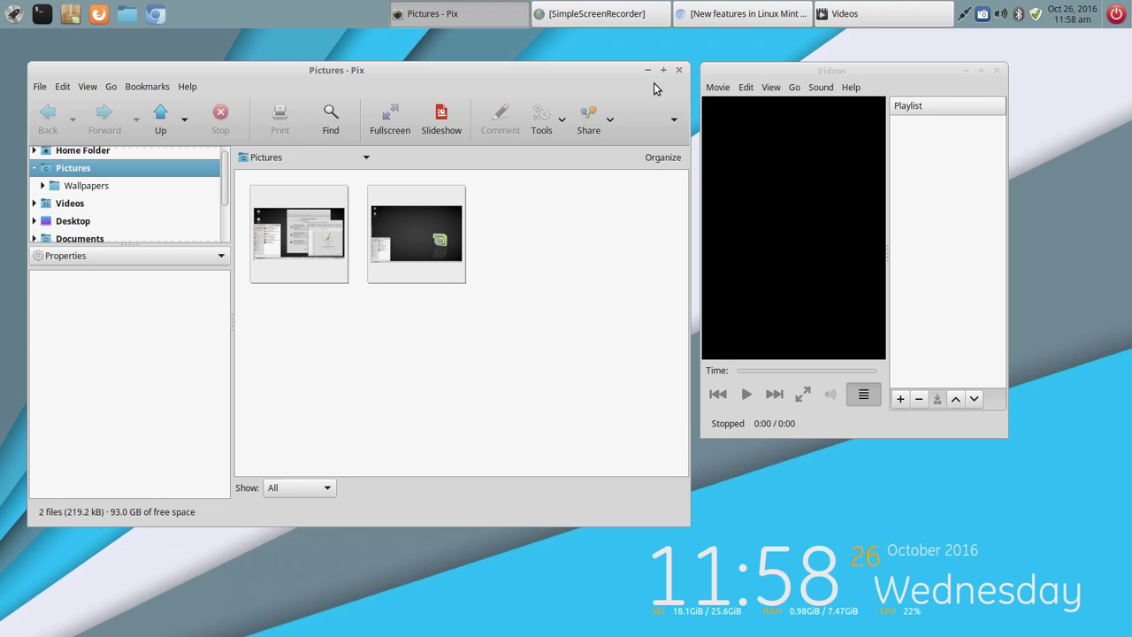
{"action": "left_click", "coordinate": [679, 70]}
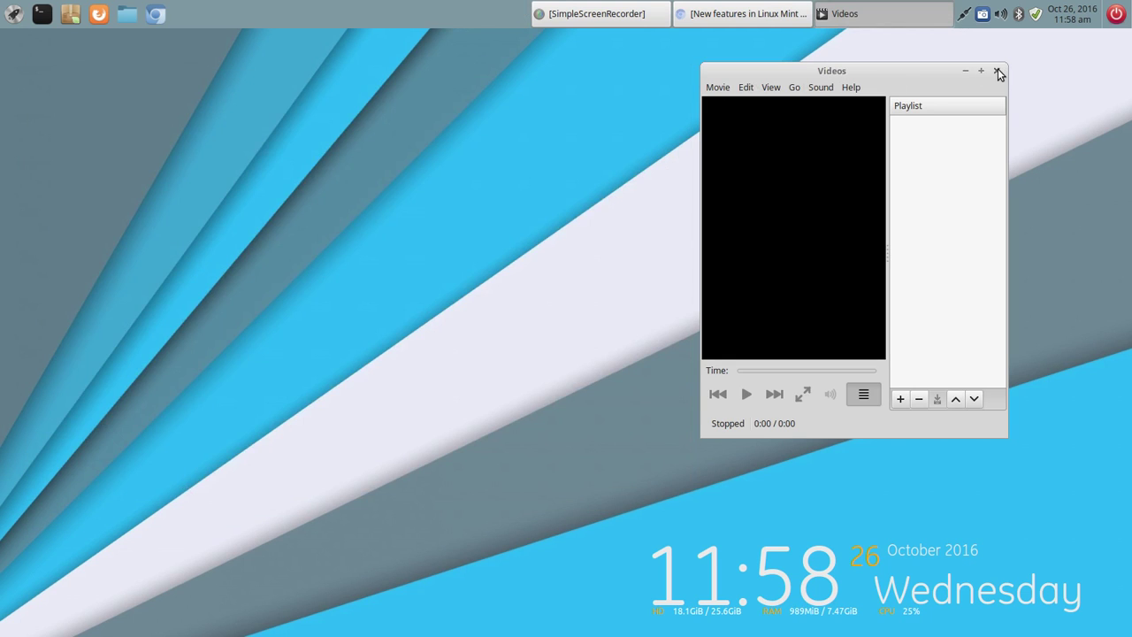
- Close the Videos player and launch Appearance from the Whisker Menu's All category
{"action": "left_click", "coordinate": [997, 71]}
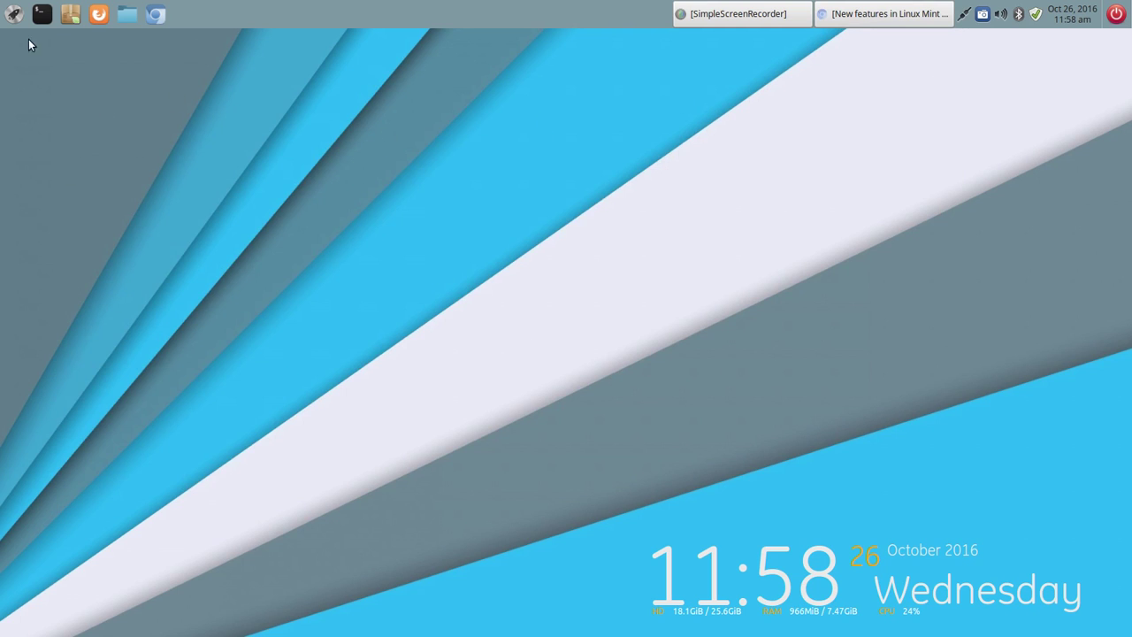
{"action": "left_click", "coordinate": [15, 17]}
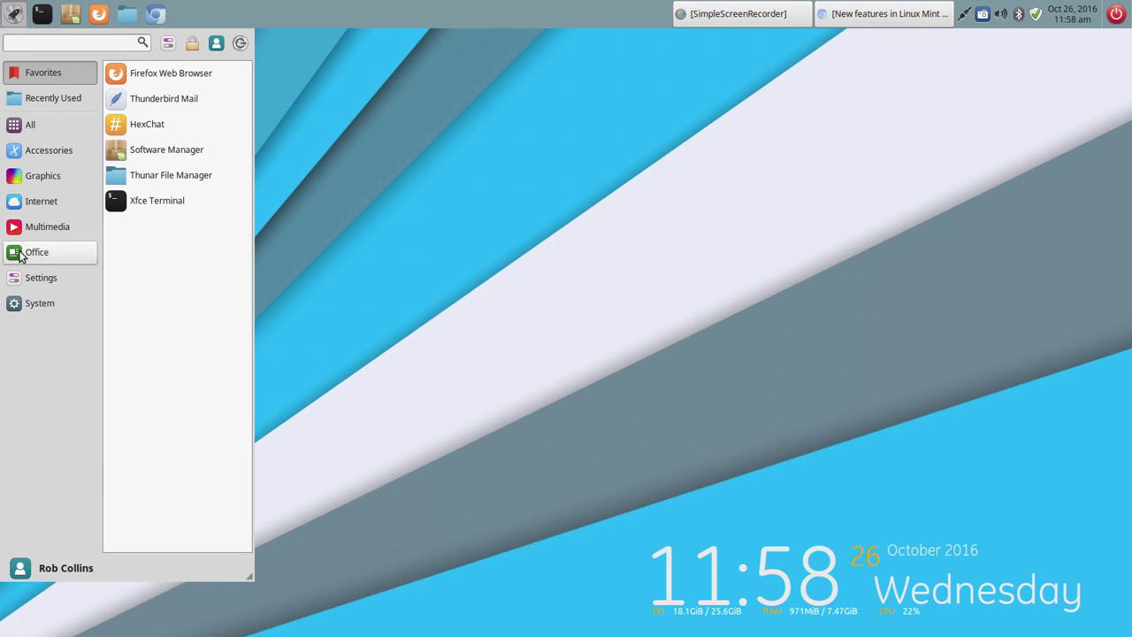
{"action": "mouse_move", "coordinate": [32, 304]}
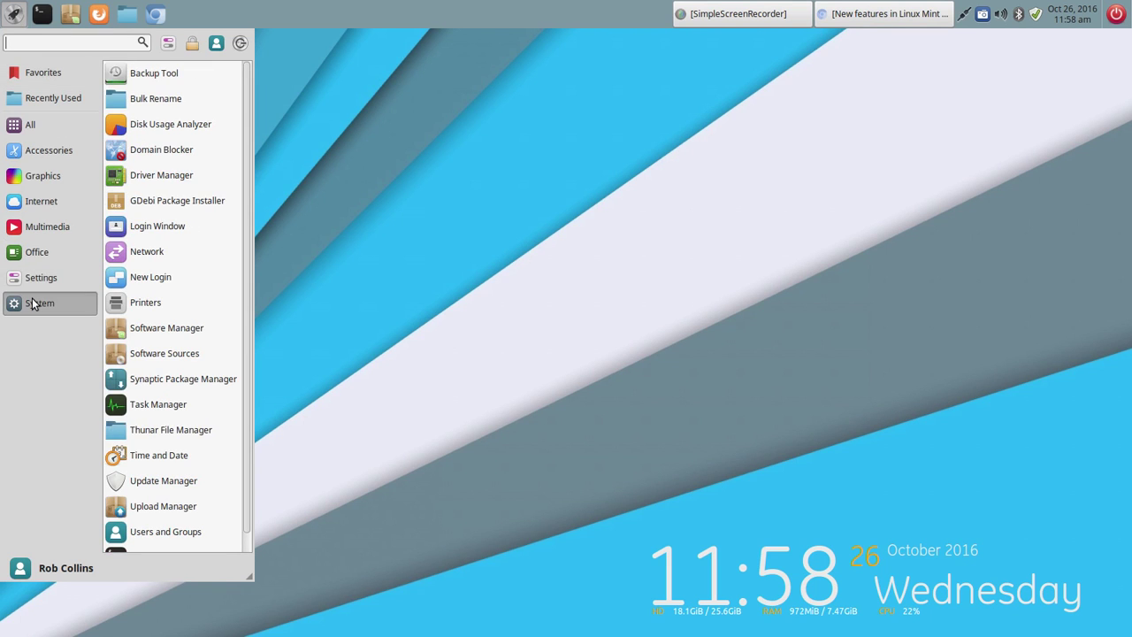
{"action": "mouse_move", "coordinate": [27, 126]}
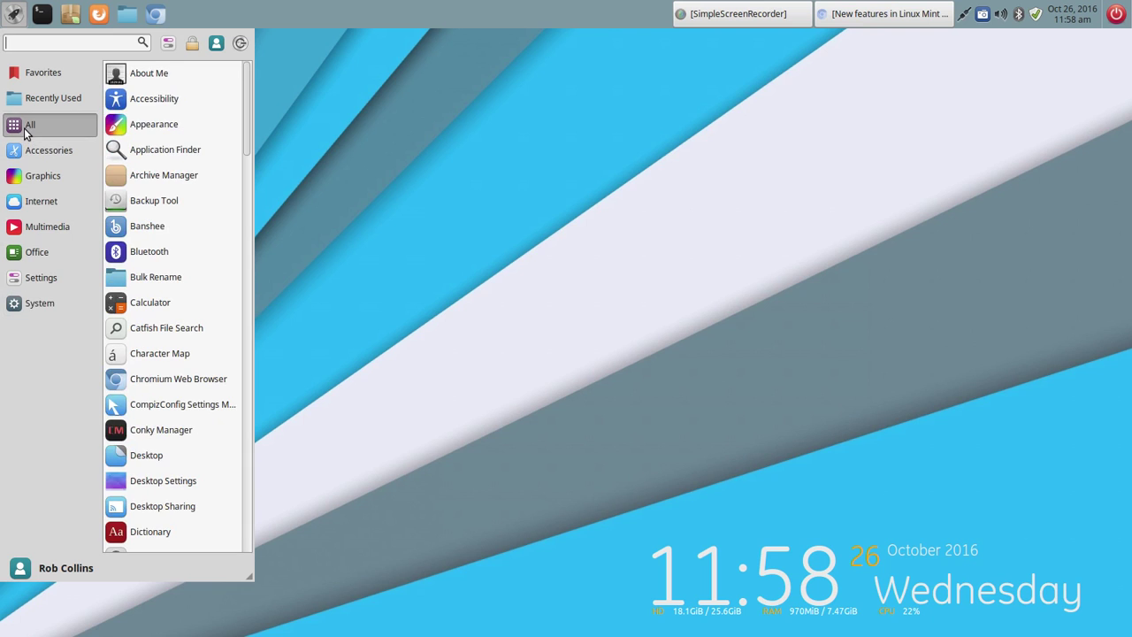
{"action": "left_click", "coordinate": [152, 128]}
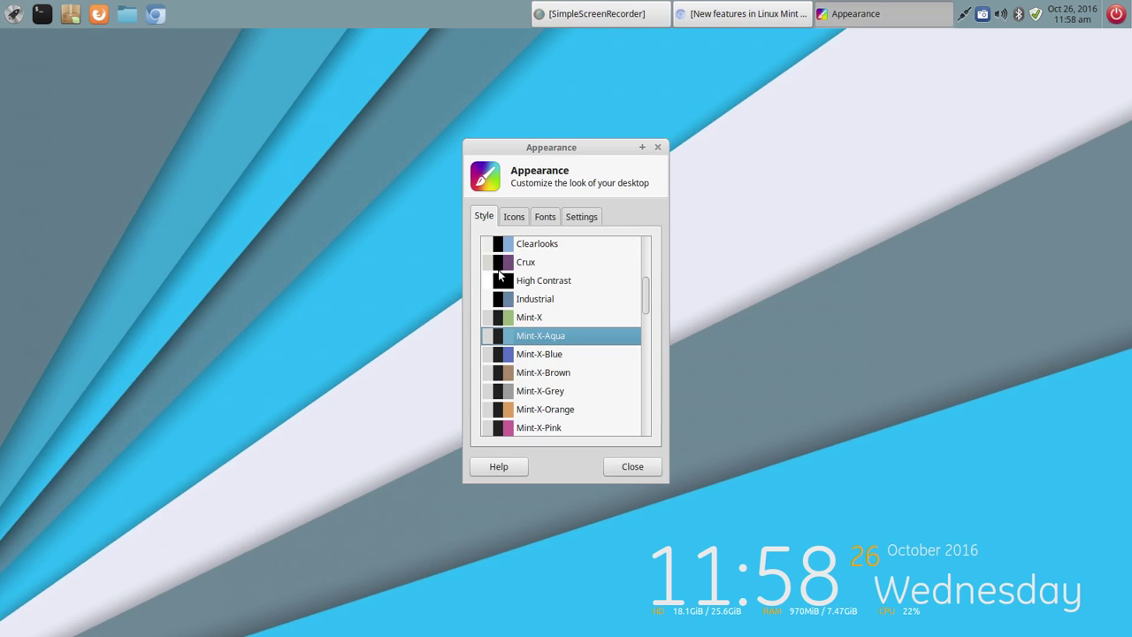
{"action": "right_click", "coordinate": [629, 151]}
- Maximize the Appearance window to fill the whole screen
{"action": "left_click", "coordinate": [638, 163]}
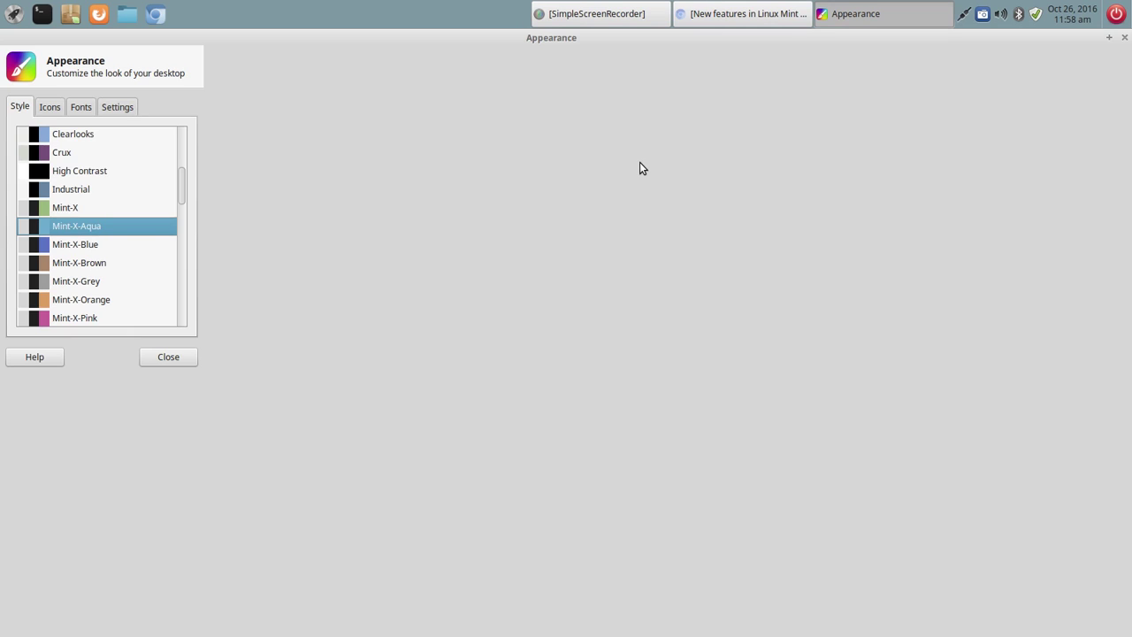
{"action": "right_click", "coordinate": [914, 44]}
{"action": "left_click", "coordinate": [444, 45]}
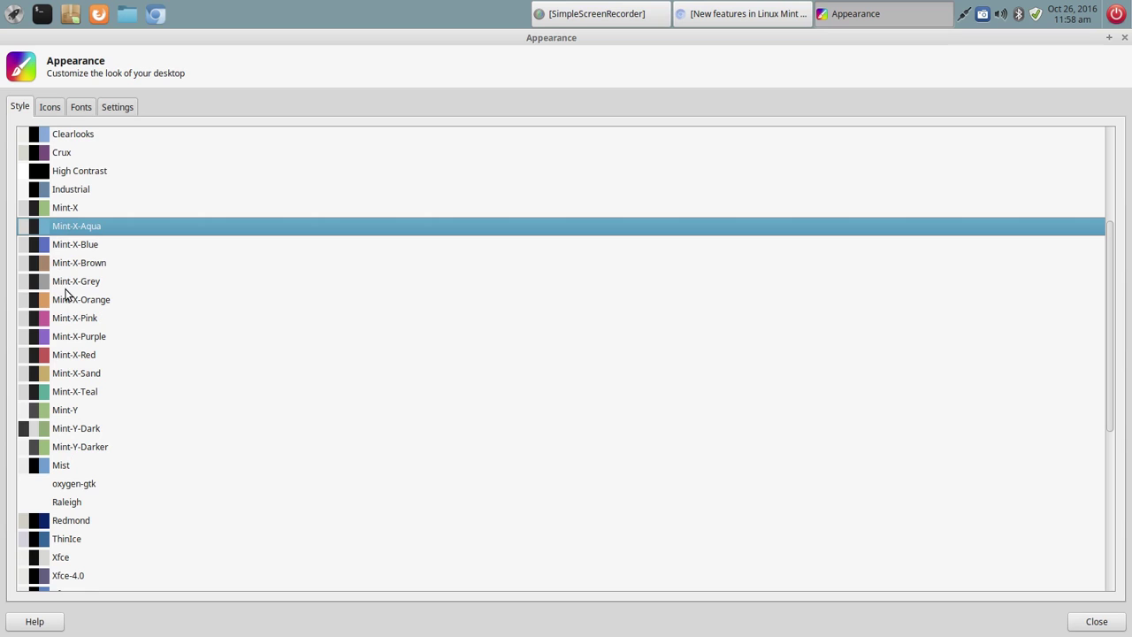
- Launch the Thunar file manager from the menu, then close it again
{"action": "left_click", "coordinate": [13, 16]}
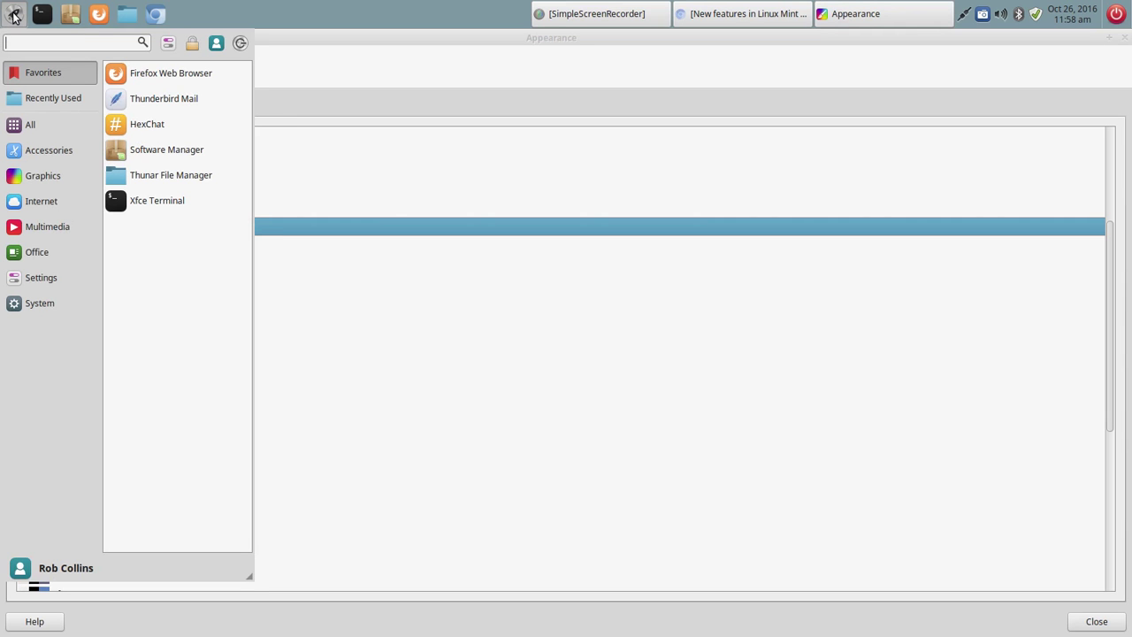
{"action": "left_click", "coordinate": [13, 16]}
{"action": "left_click", "coordinate": [126, 13]}
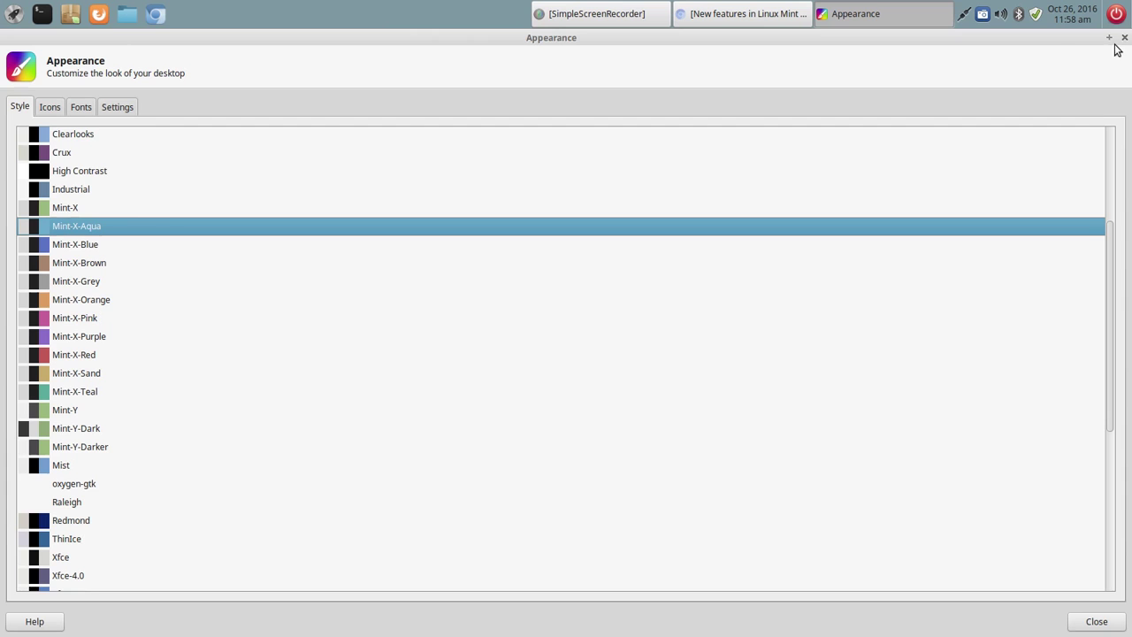
{"action": "left_click", "coordinate": [1123, 37]}
- Scroll through the Style theme list from Adwaita to Xfce-winter, Mint-X-Aqua active
{"action": "scroll", "coordinate": [135, 410], "scroll_direction": "up", "scroll_amount": 5}
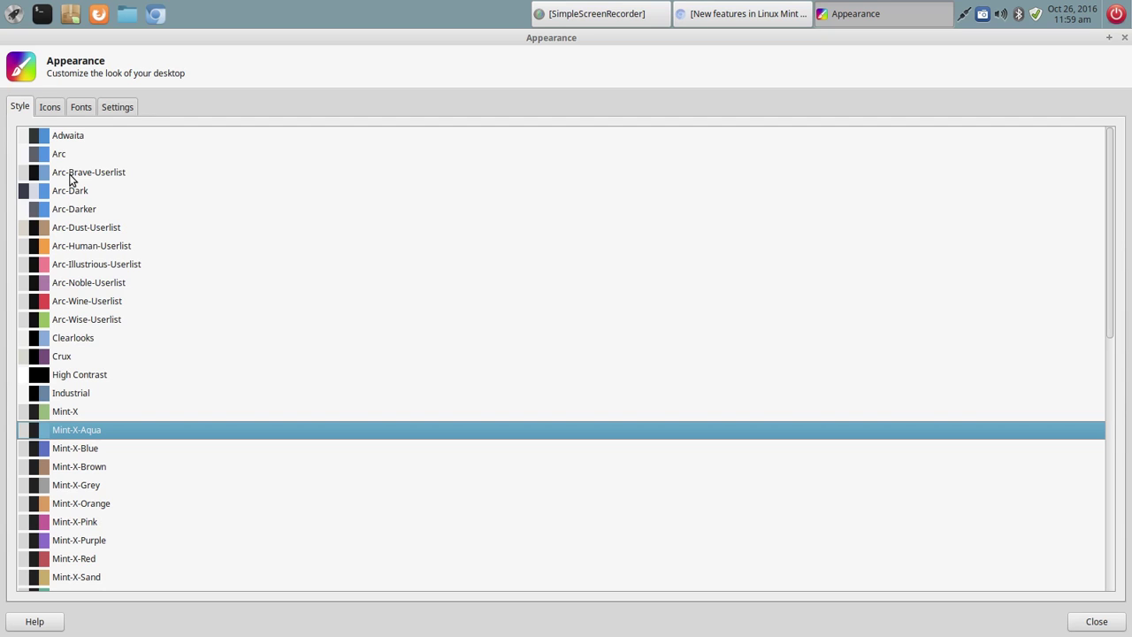
{"action": "scroll", "coordinate": [248, 277], "scroll_direction": "down", "scroll_amount": 2}
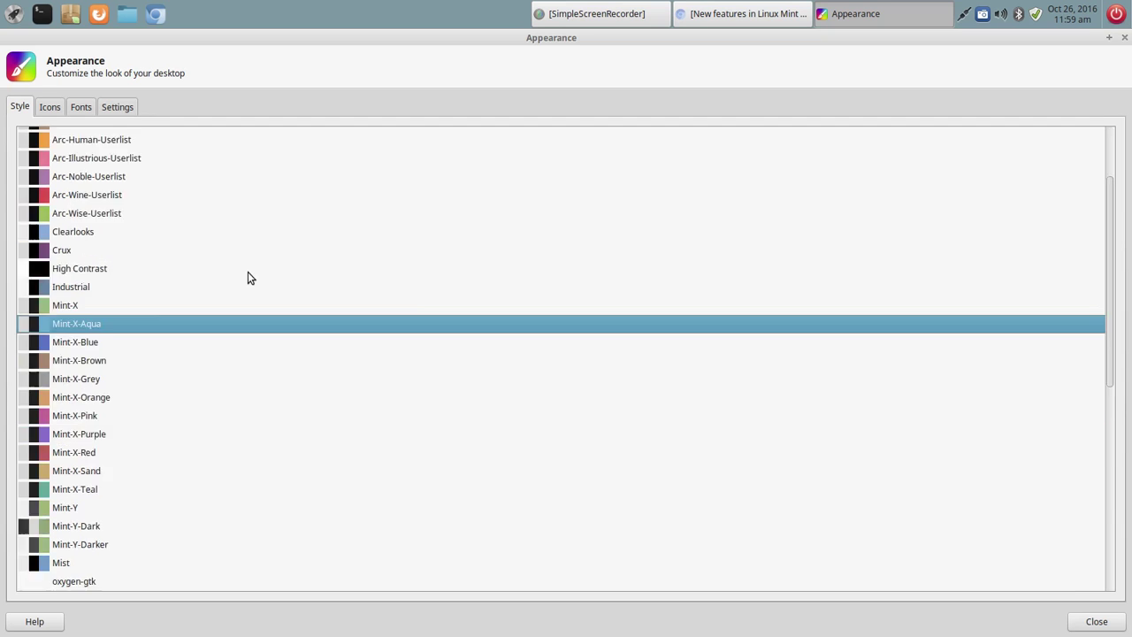
{"action": "scroll", "coordinate": [248, 277], "scroll_direction": "down", "scroll_amount": 5}
{"action": "scroll", "coordinate": [147, 413], "scroll_direction": "down", "scroll_amount": 3}
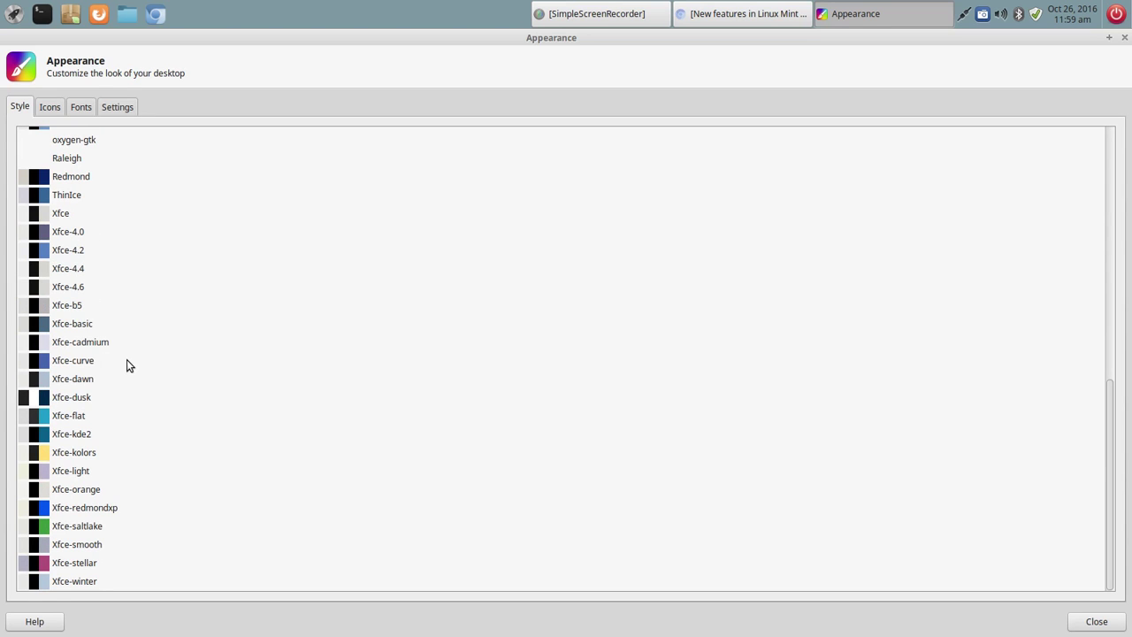
{"action": "scroll", "coordinate": [122, 345], "scroll_direction": "up", "scroll_amount": 8}
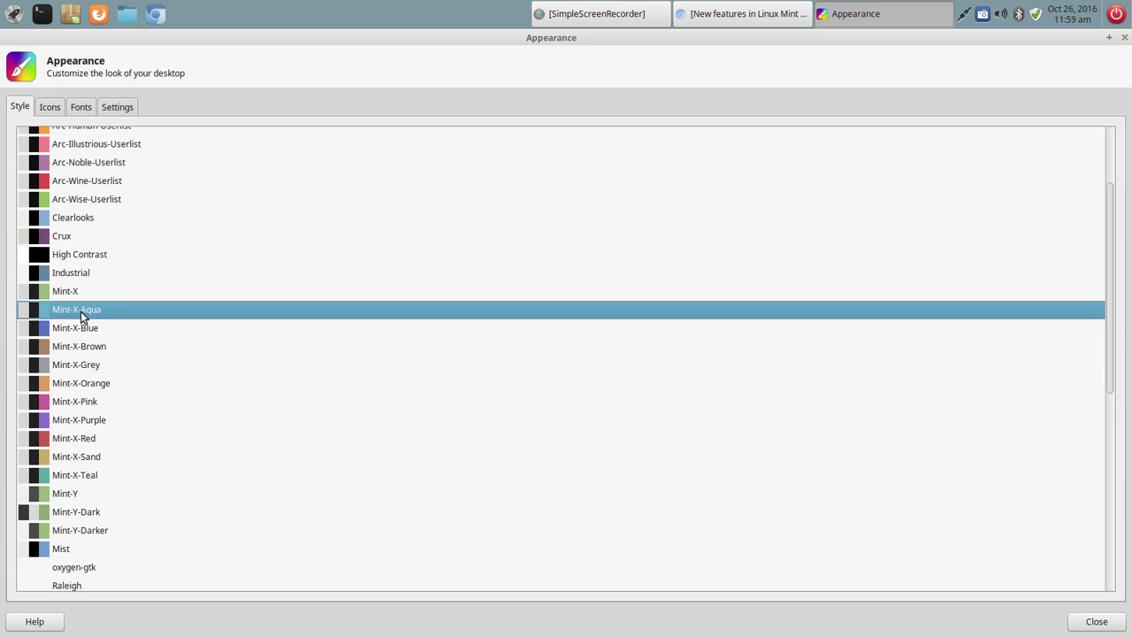
- Show the icon themes, where Vibrancy-NonMono-Light-Aqua is the current set
{"action": "left_click", "coordinate": [50, 108]}
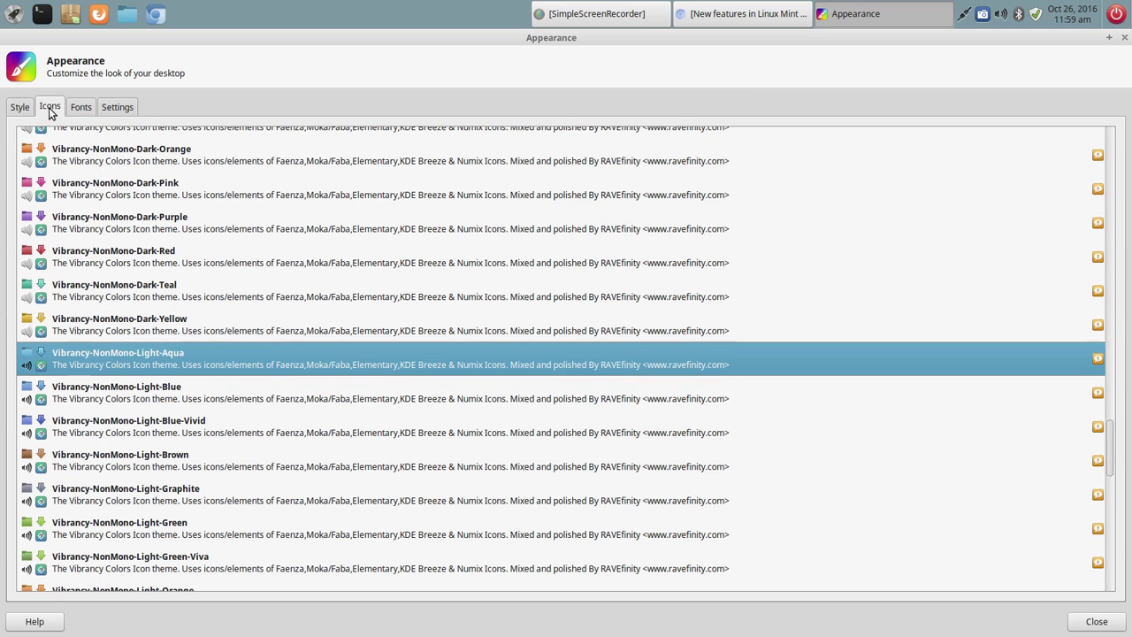
{"action": "scroll", "coordinate": [380, 362], "scroll_direction": "up", "scroll_amount": 3}
{"action": "scroll", "coordinate": [392, 372], "scroll_direction": "up", "scroll_amount": 15}
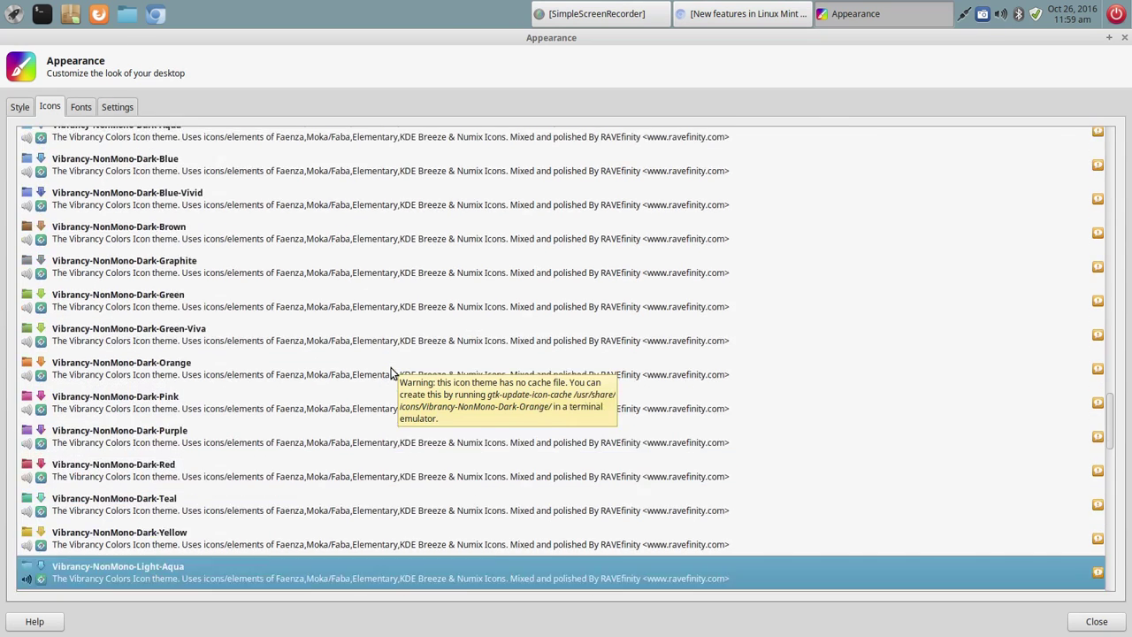
{"action": "scroll", "coordinate": [287, 303], "scroll_direction": "up", "scroll_amount": 15}
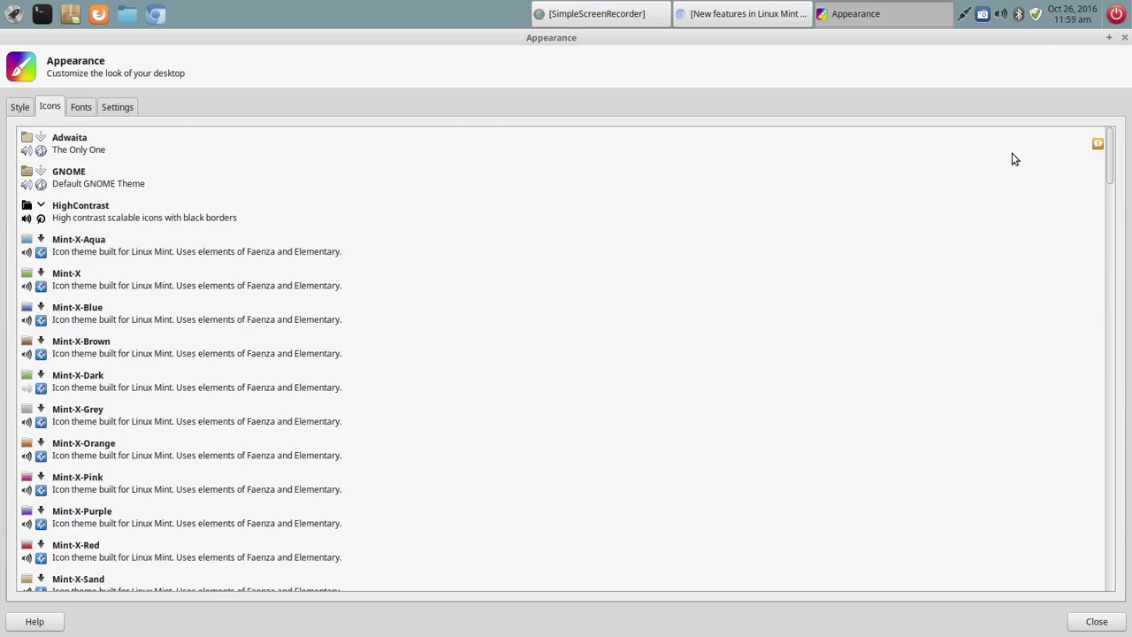
- Unmaximize the Appearance window and close it, leaving the bare desktop
{"action": "right_click", "coordinate": [1024, 46]}
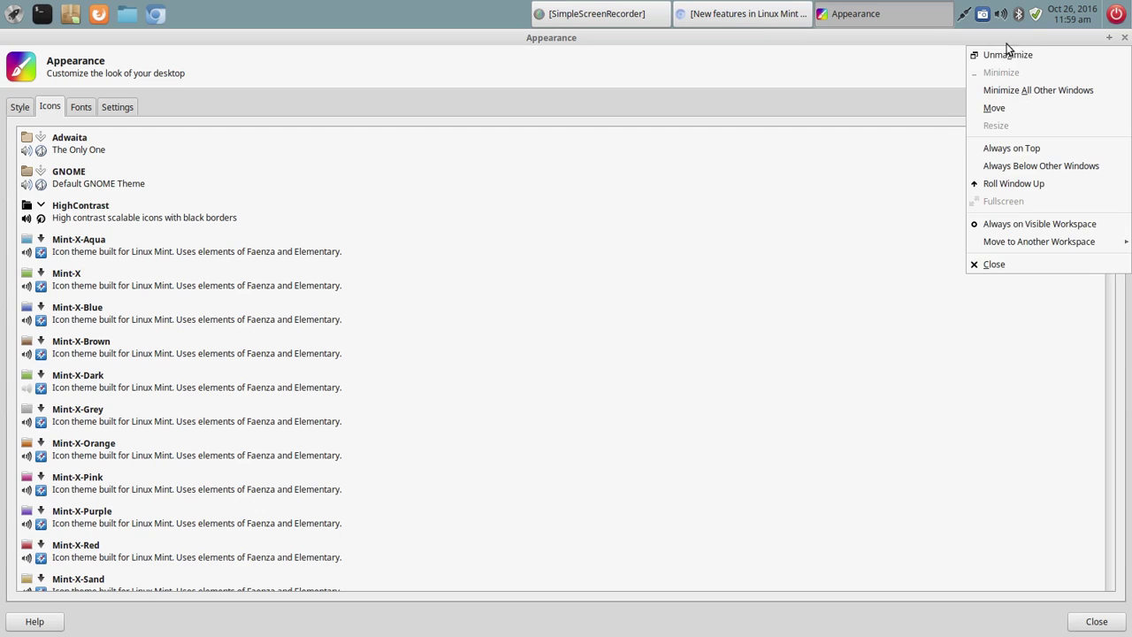
{"action": "left_click", "coordinate": [928, 40]}
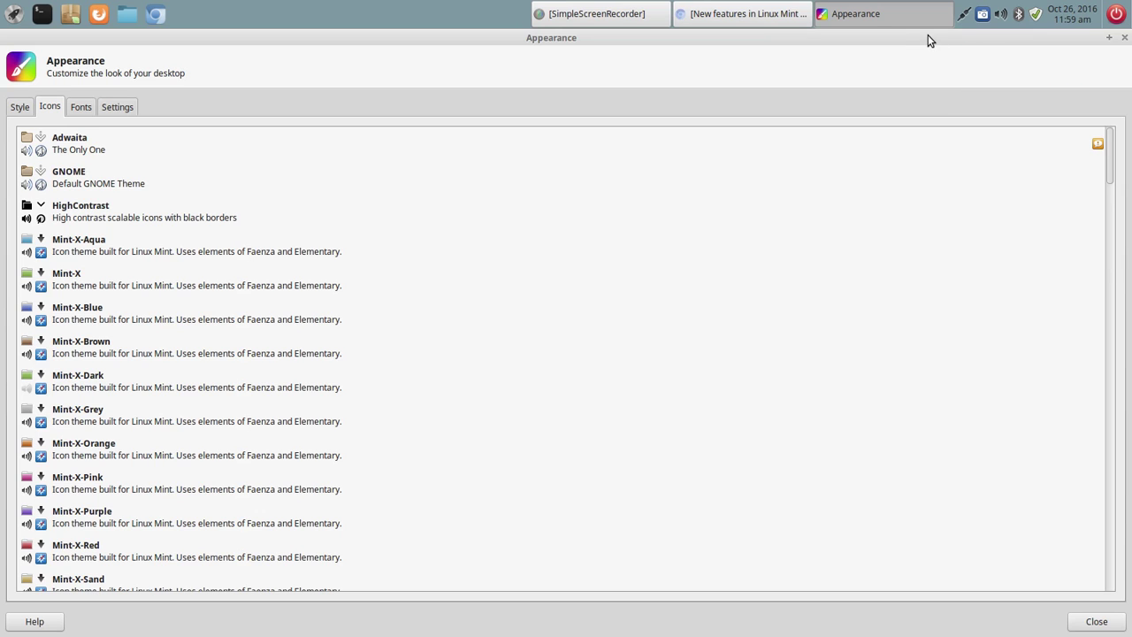
{"action": "right_click", "coordinate": [1008, 45]}
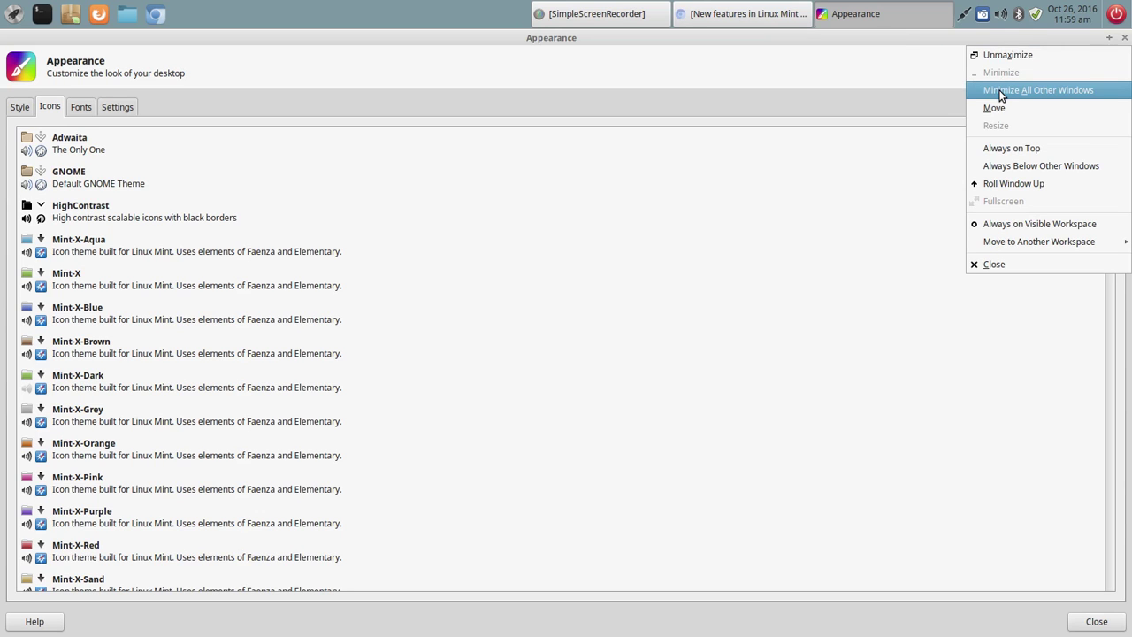
{"action": "left_click", "coordinate": [998, 53]}
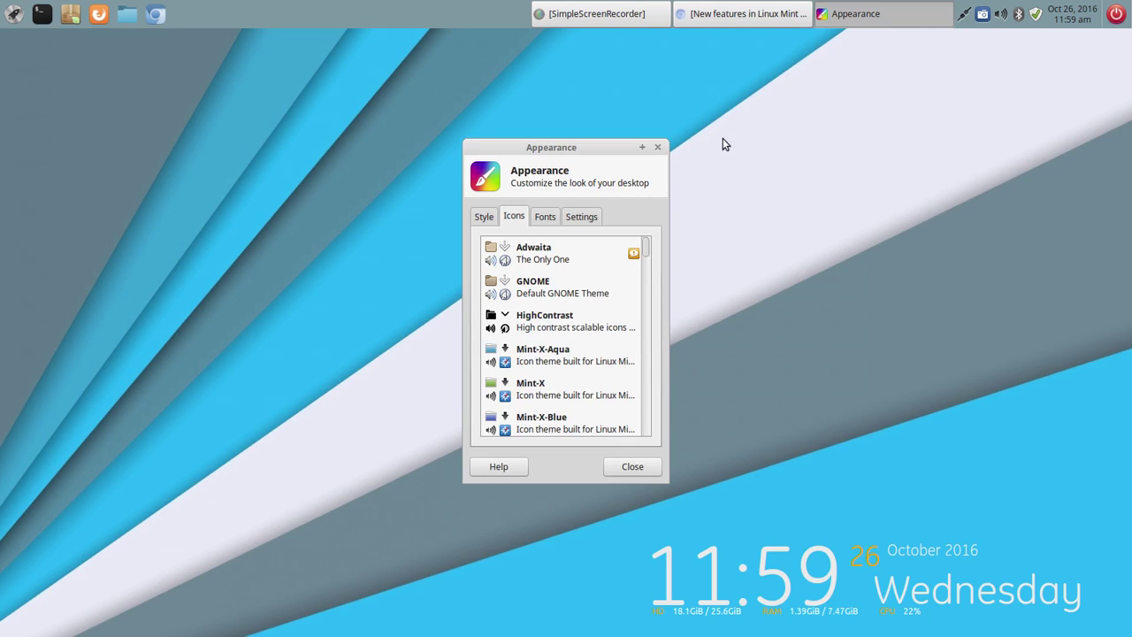
{"action": "left_click", "coordinate": [658, 148]}
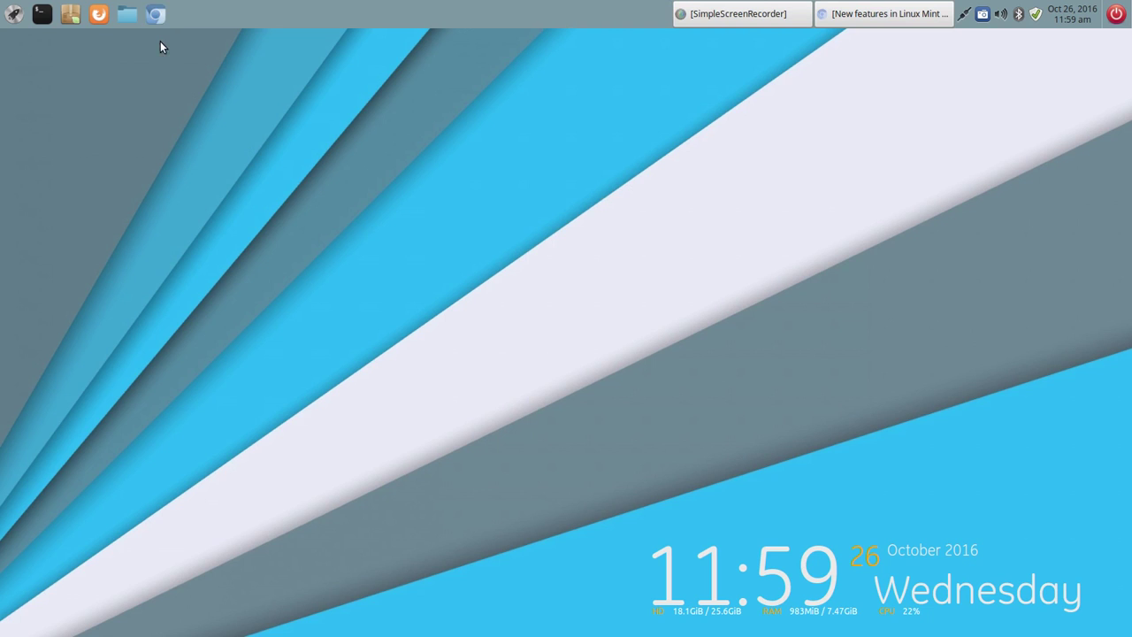
- Launch Chromium and browse the RAVEfinity Vivacious Colors page from its bookmark
{"action": "left_click", "coordinate": [155, 18]}
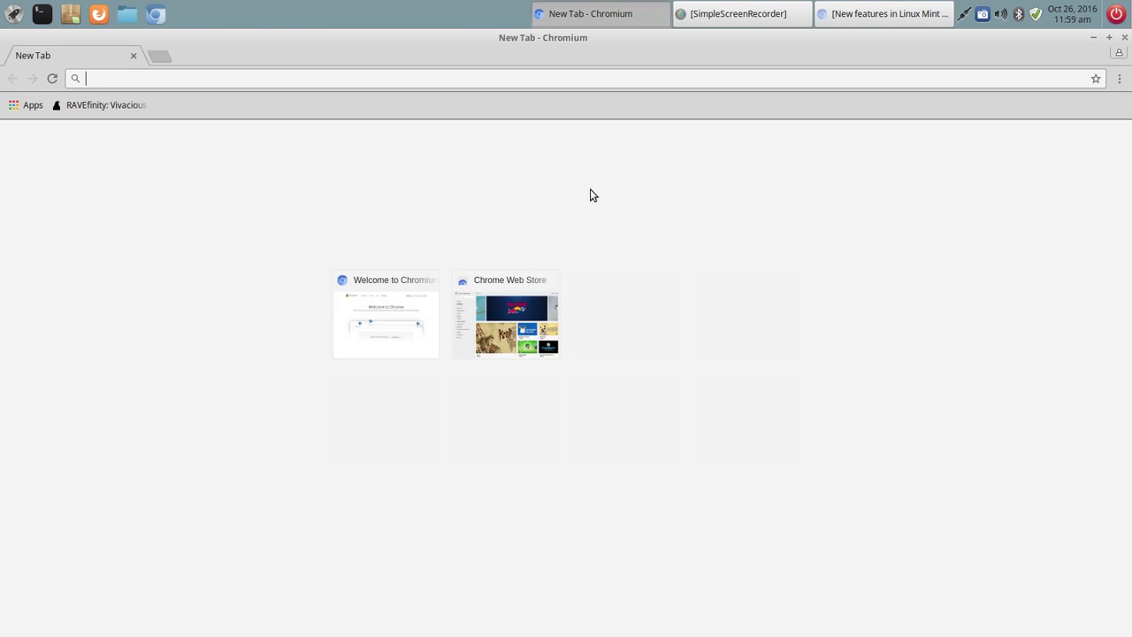
{"action": "left_click", "coordinate": [92, 107]}
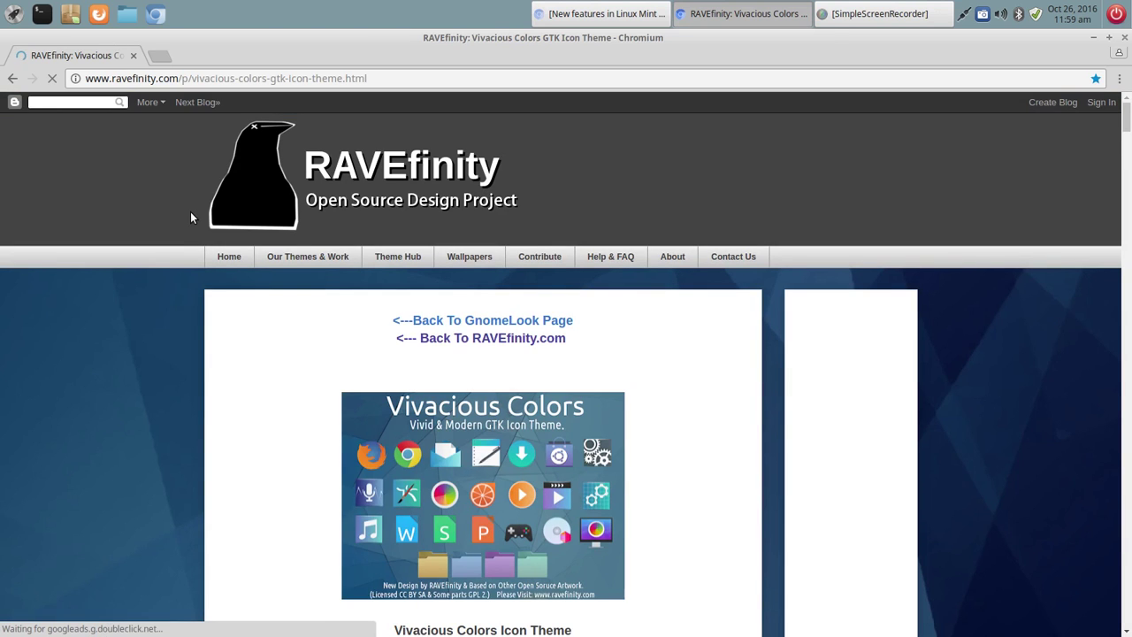
{"action": "scroll", "coordinate": [233, 294], "scroll_direction": "down", "scroll_amount": 5}
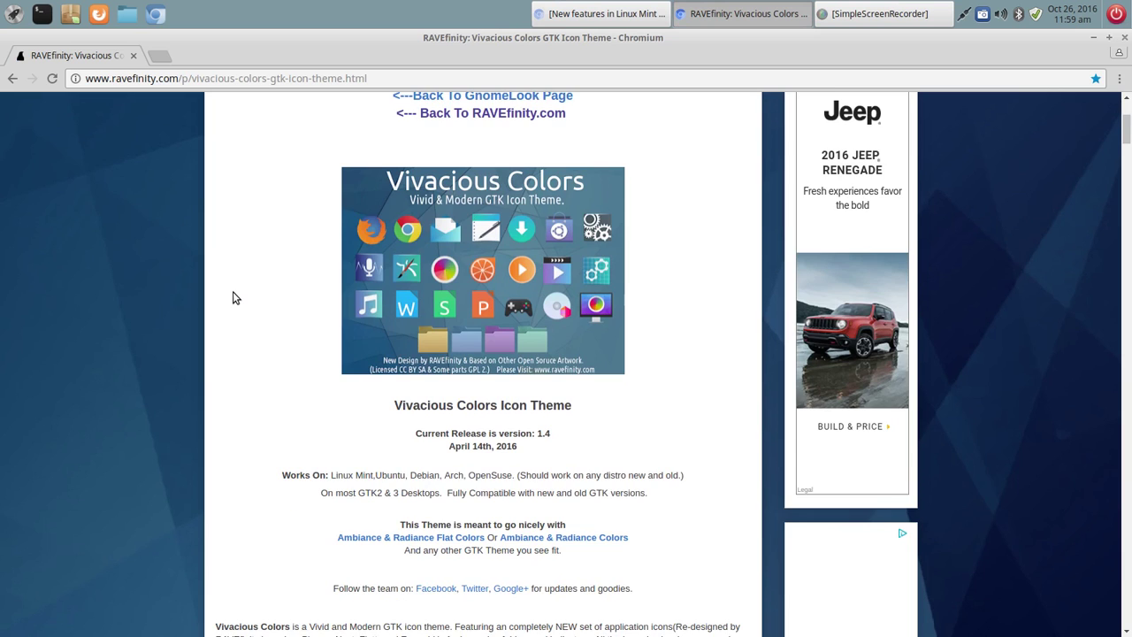
{"action": "scroll", "coordinate": [233, 298], "scroll_direction": "up", "scroll_amount": 5}
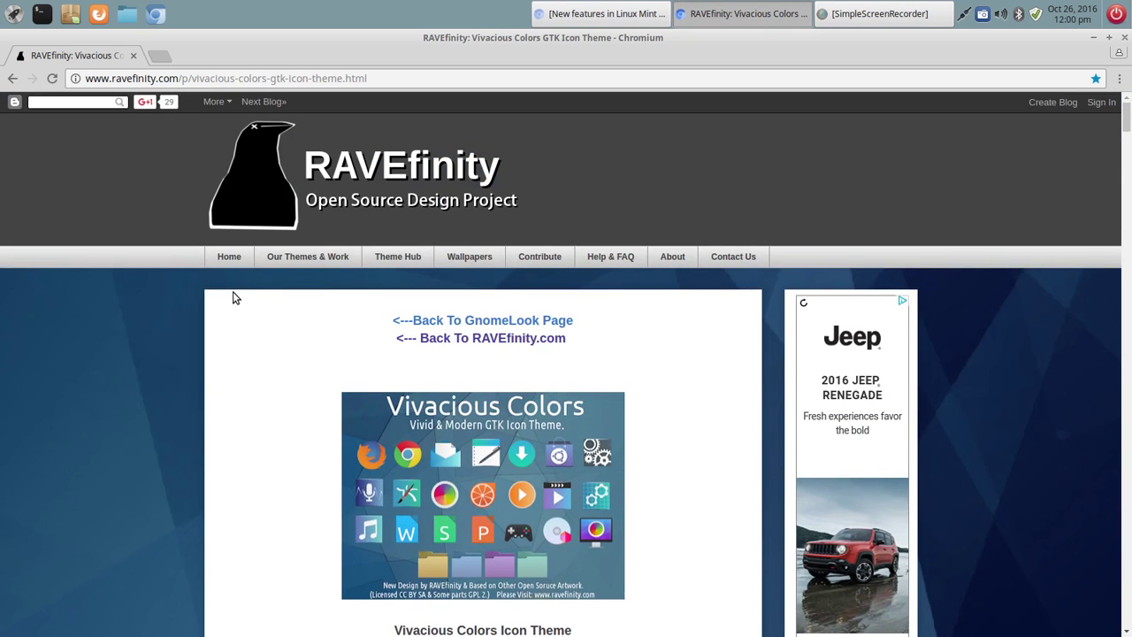
{"action": "scroll", "coordinate": [234, 298], "scroll_direction": "down", "scroll_amount": 5}
{"action": "scroll", "coordinate": [233, 298], "scroll_direction": "up", "scroll_amount": 3}
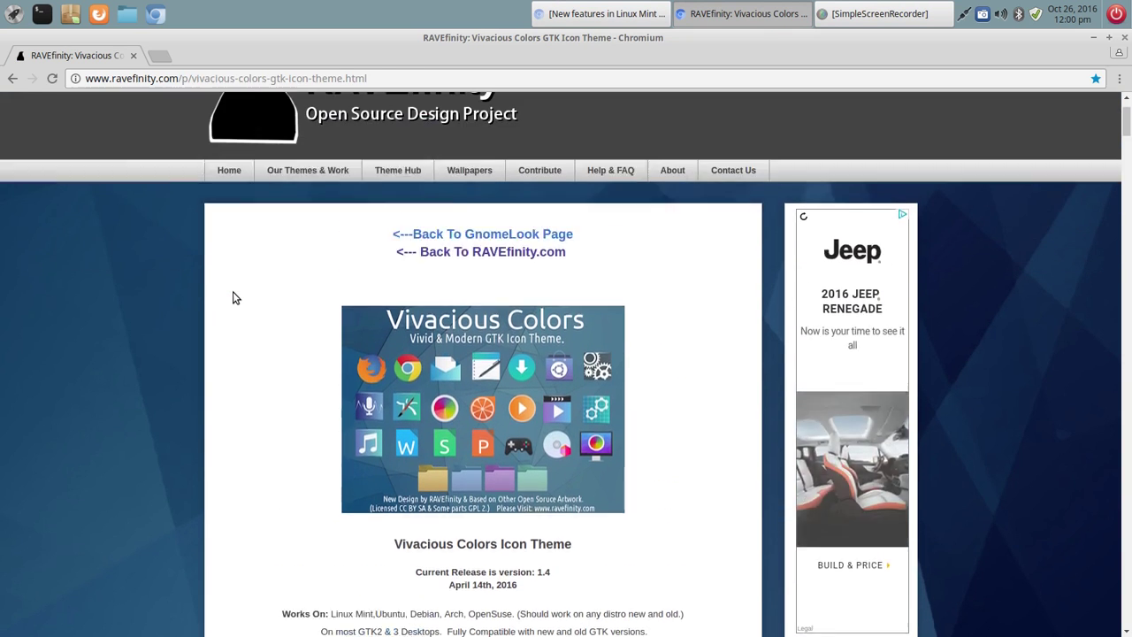
{"action": "scroll", "coordinate": [234, 299], "scroll_direction": "up", "scroll_amount": 2}
- Scroll through the RAVEfinity Our Themes & Work page
{"action": "left_click", "coordinate": [299, 257]}
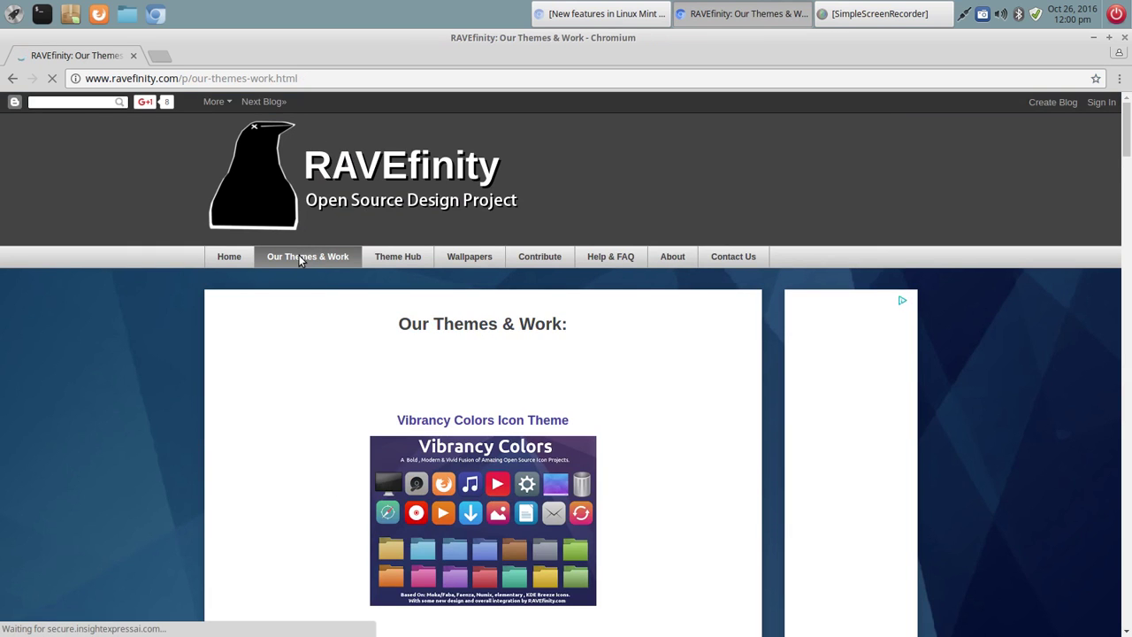
{"action": "scroll", "coordinate": [316, 337], "scroll_direction": "down", "scroll_amount": 3}
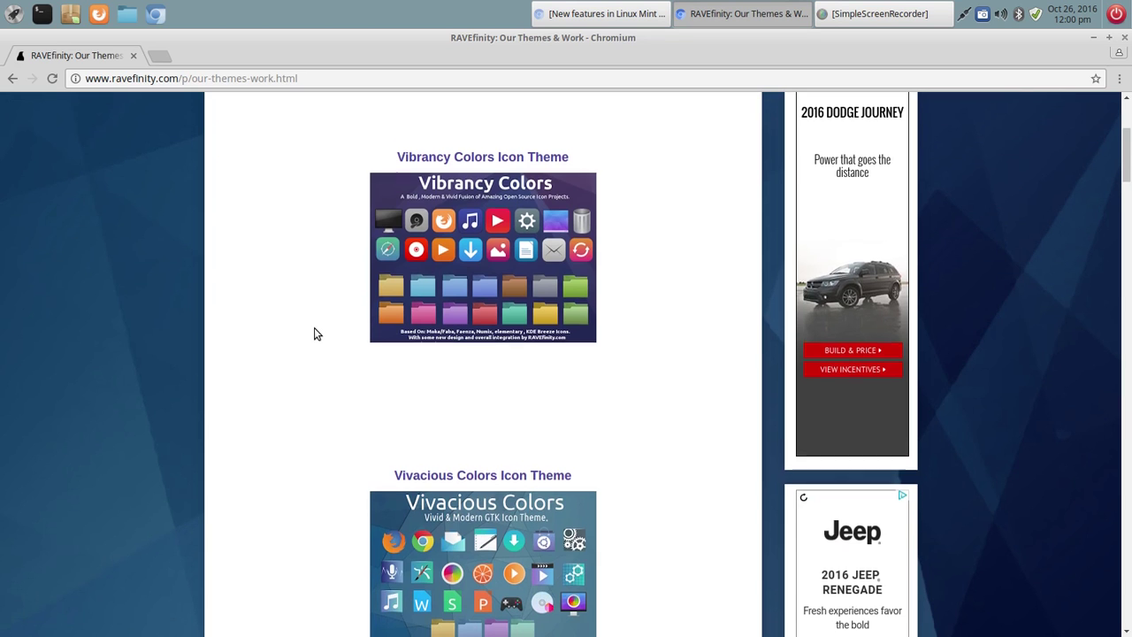
{"action": "scroll", "coordinate": [317, 334], "scroll_direction": "down", "scroll_amount": 5}
{"action": "scroll", "coordinate": [314, 334], "scroll_direction": "down", "scroll_amount": 1}
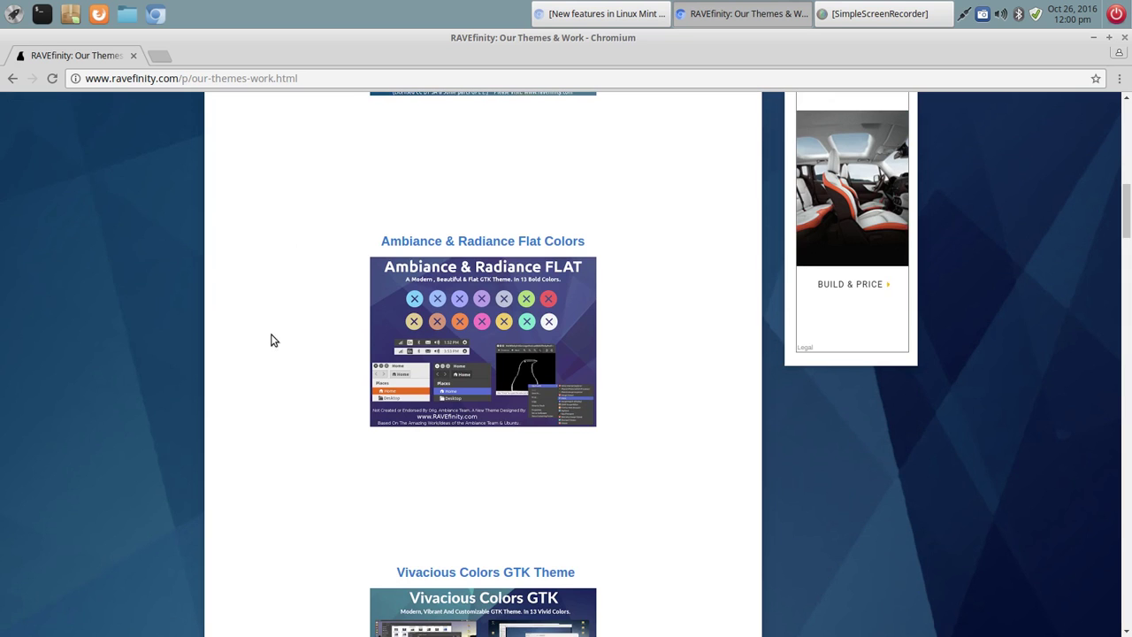
{"action": "scroll", "coordinate": [299, 349], "scroll_direction": "down", "scroll_amount": 3}
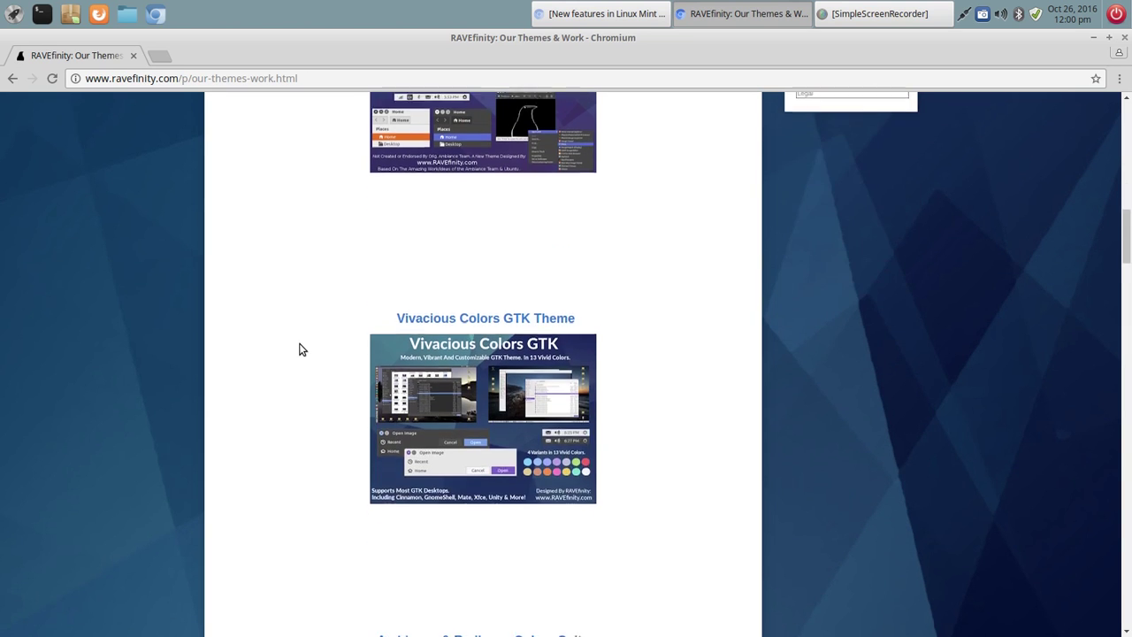
{"action": "scroll", "coordinate": [300, 349], "scroll_direction": "up", "scroll_amount": 9}
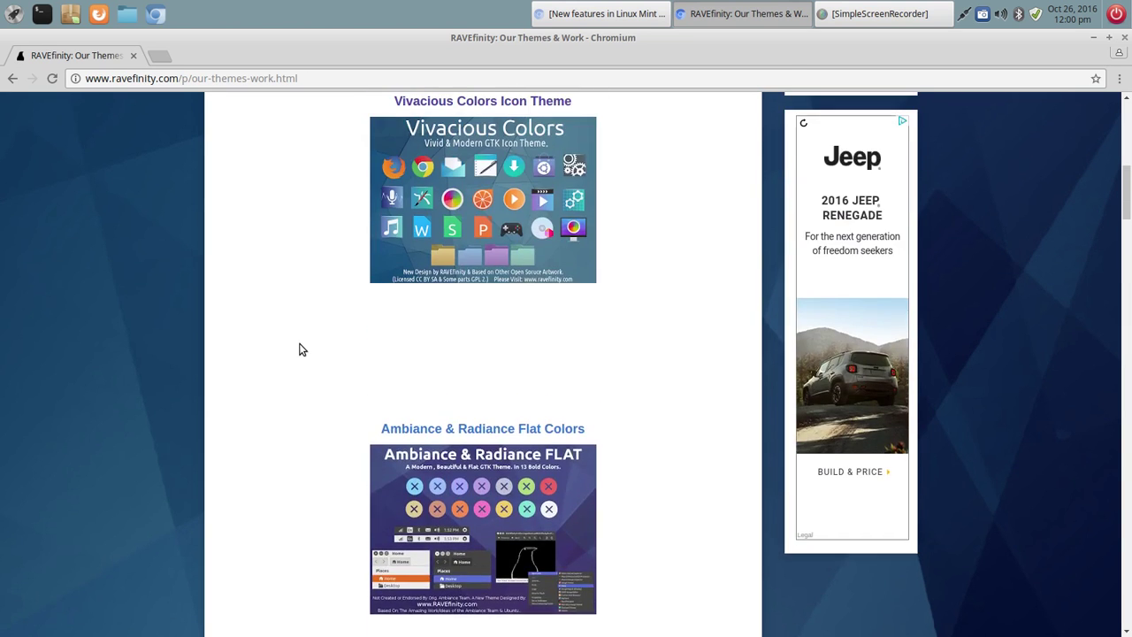
{"action": "scroll", "coordinate": [300, 349], "scroll_direction": "up", "scroll_amount": 2}
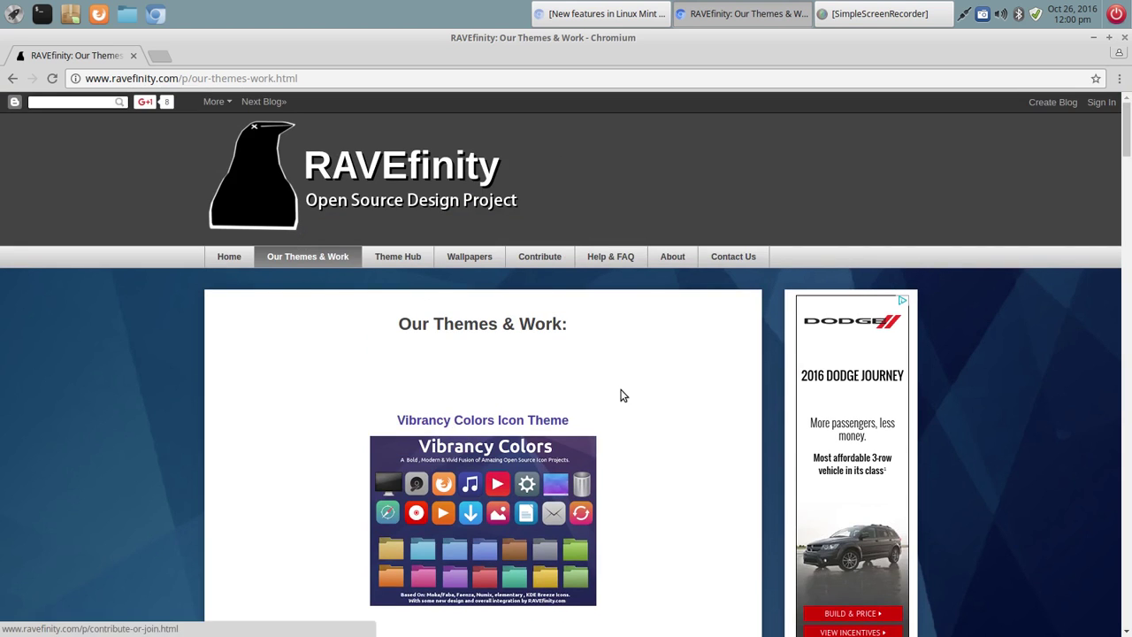
{"action": "scroll", "coordinate": [644, 380], "scroll_direction": "down", "scroll_amount": 5}
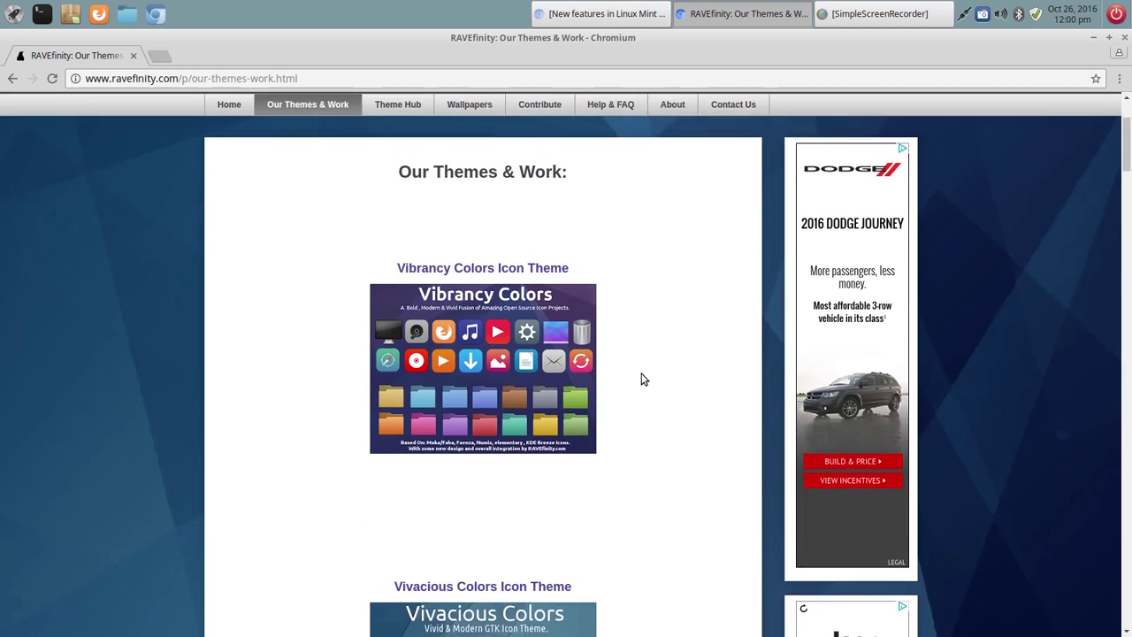
{"action": "scroll", "coordinate": [642, 379], "scroll_direction": "down", "scroll_amount": 8}
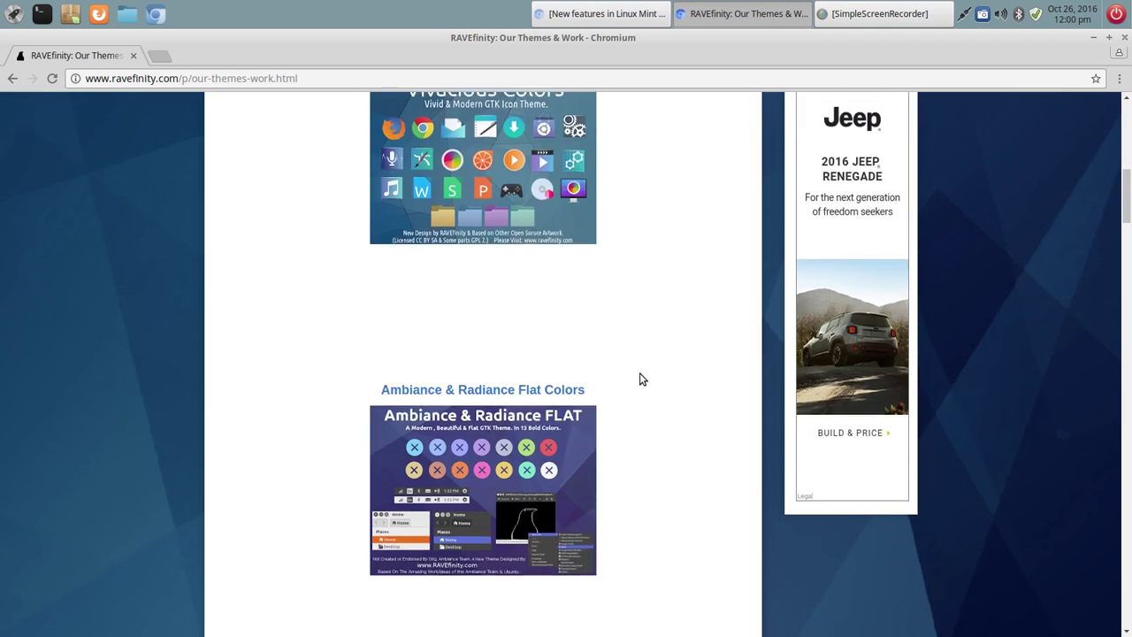
{"action": "scroll", "coordinate": [642, 379], "scroll_direction": "down", "scroll_amount": 3}
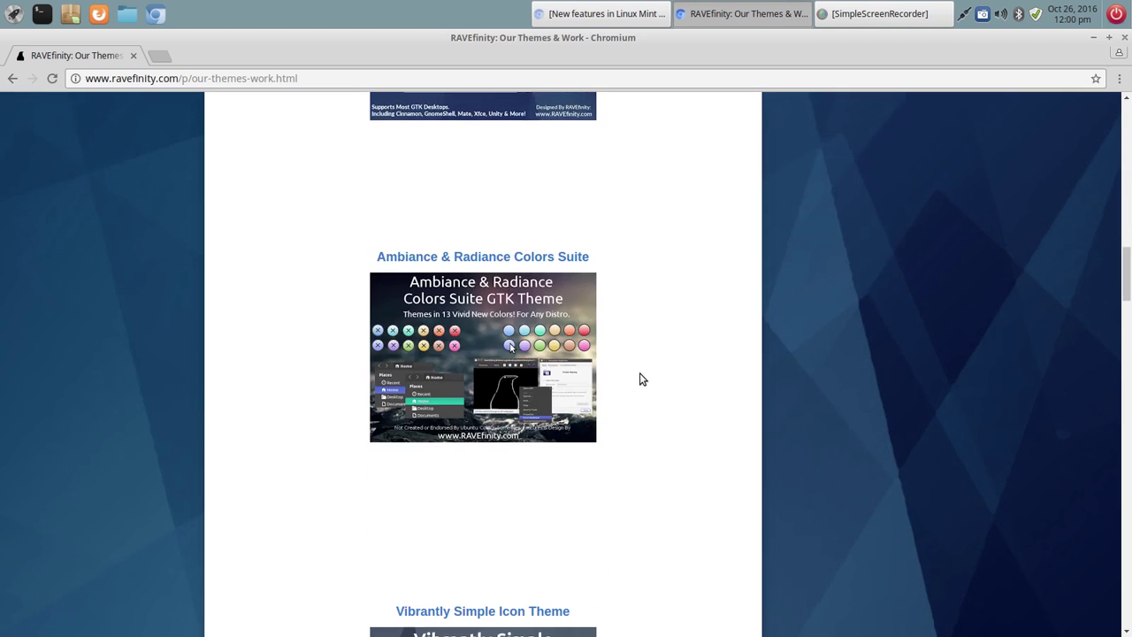
{"action": "scroll", "coordinate": [642, 379], "scroll_direction": "up", "scroll_amount": 11}
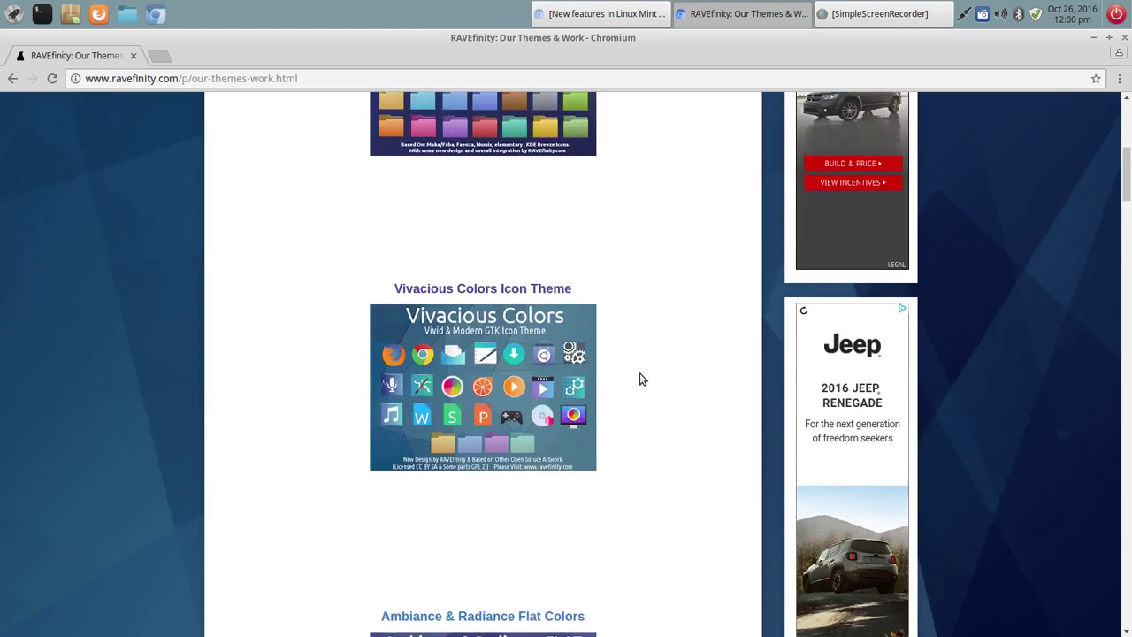
{"action": "scroll", "coordinate": [643, 379], "scroll_direction": "up", "scroll_amount": 5}
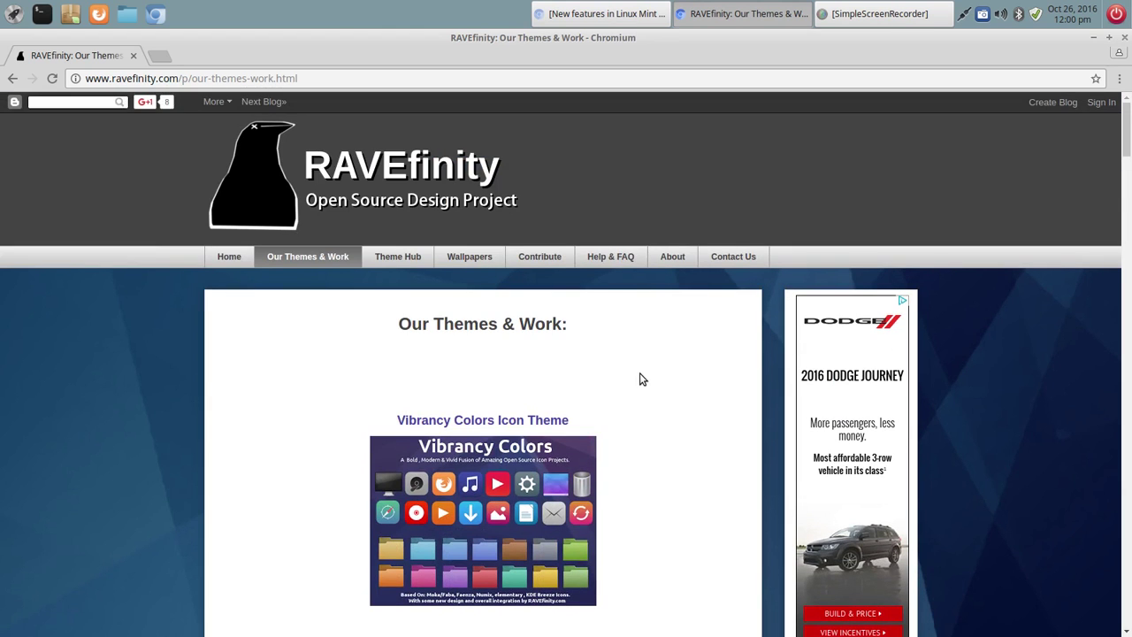
{"action": "scroll", "coordinate": [642, 379], "scroll_direction": "down", "scroll_amount": 6}
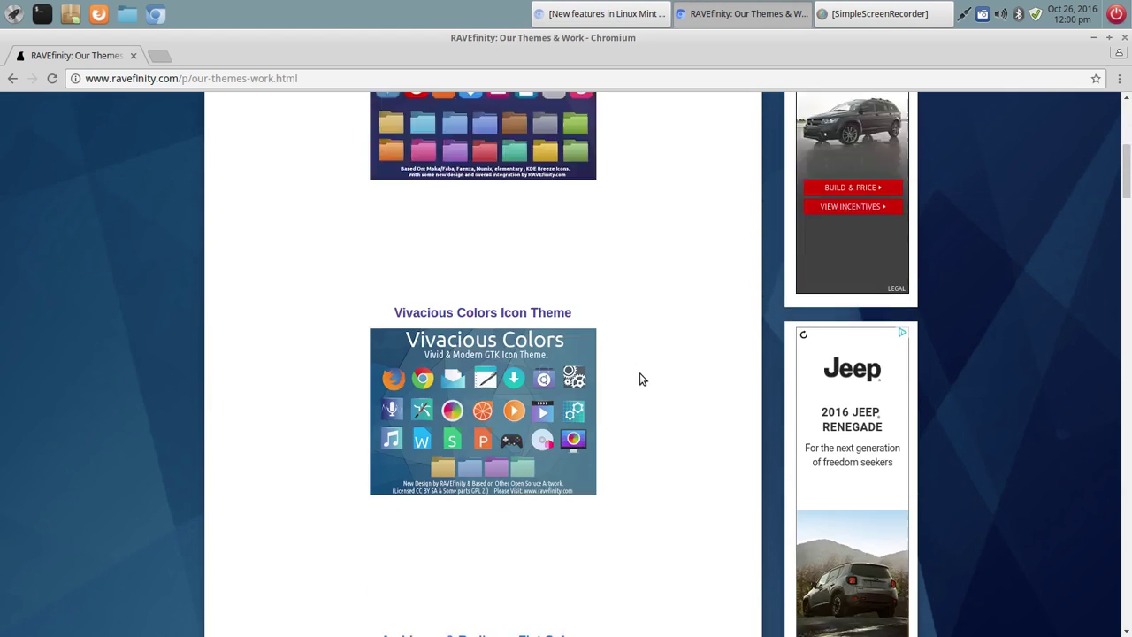
{"action": "scroll", "coordinate": [642, 379], "scroll_direction": "down", "scroll_amount": 6}
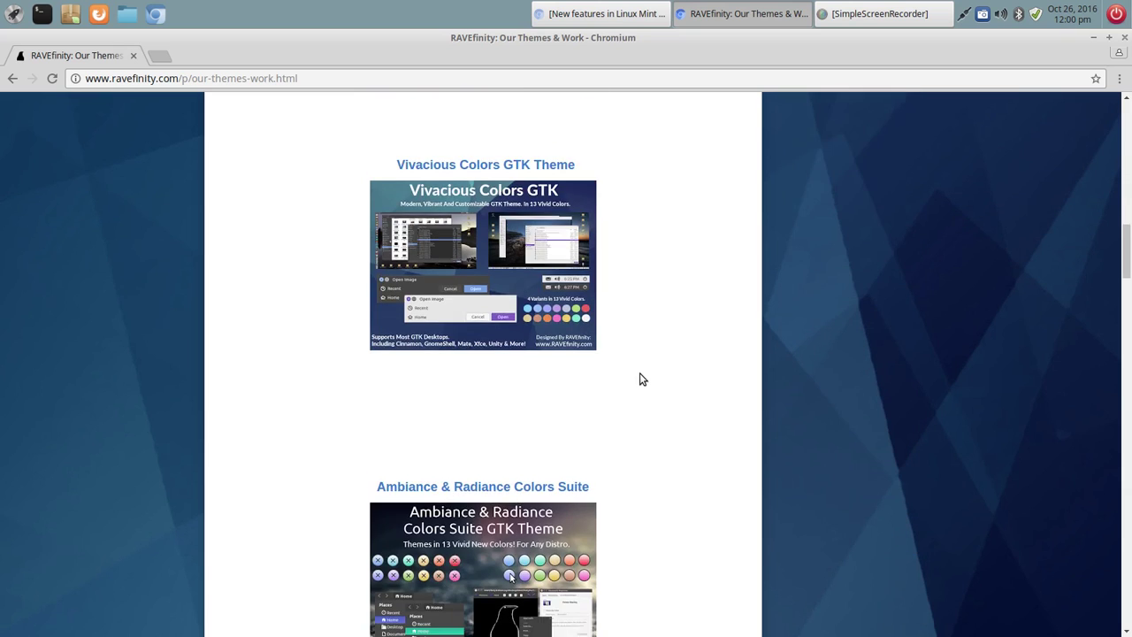
{"action": "scroll", "coordinate": [642, 378], "scroll_direction": "up", "scroll_amount": 4}
{"action": "scroll", "coordinate": [642, 378], "scroll_direction": "up", "scroll_amount": 8}
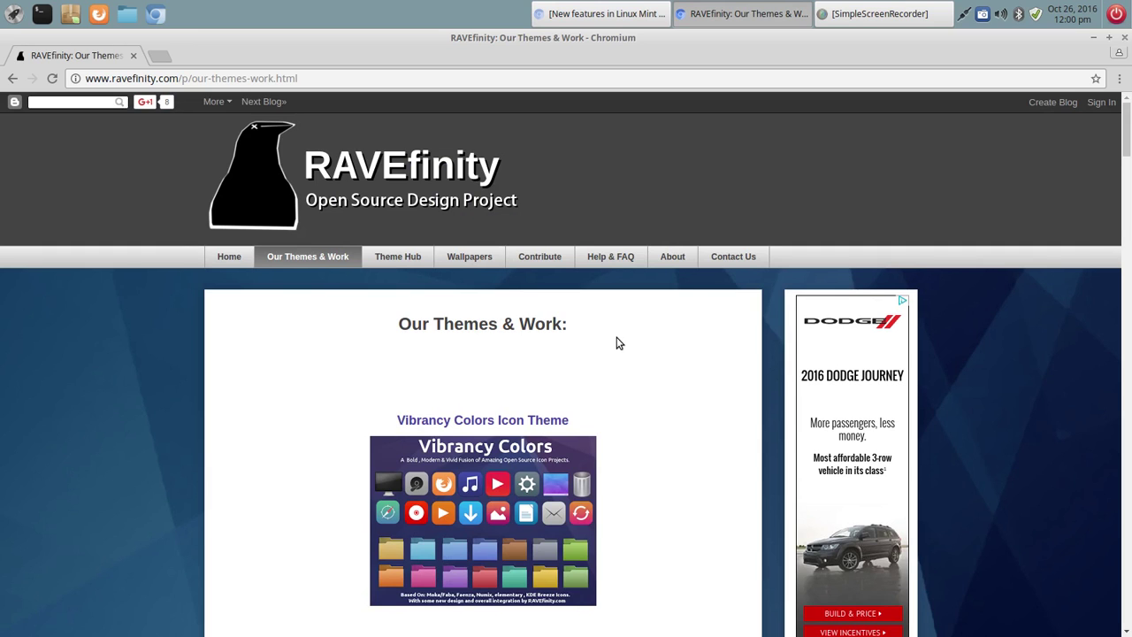
- Read the Contribute page, then return to Our Themes & Work
{"action": "left_click", "coordinate": [554, 257]}
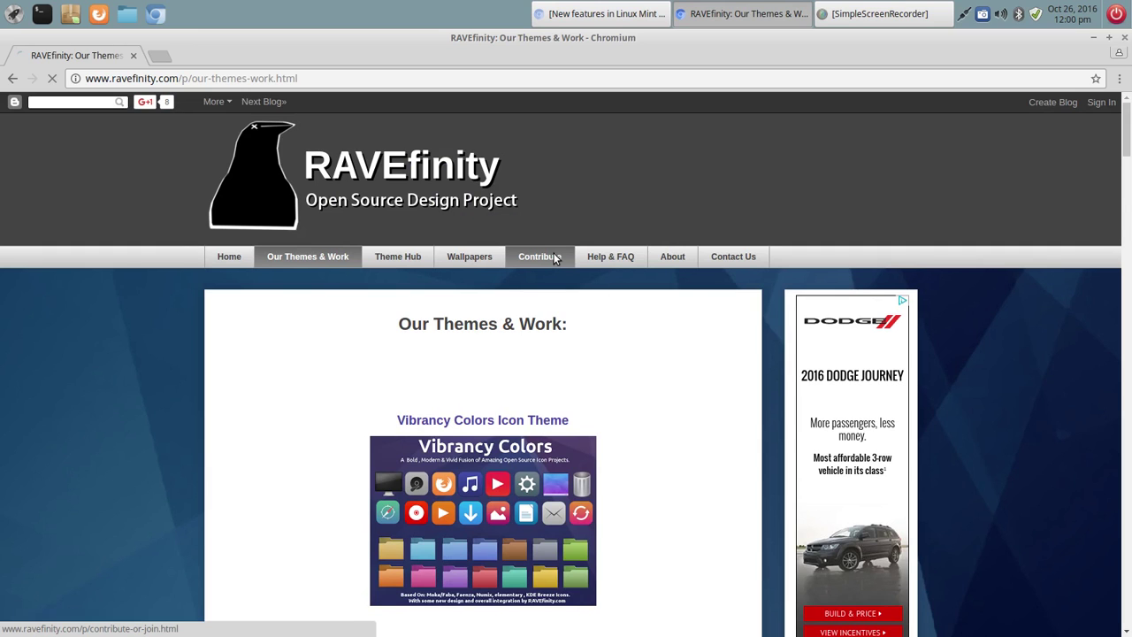
{"action": "scroll", "coordinate": [661, 399], "scroll_direction": "down", "scroll_amount": 10}
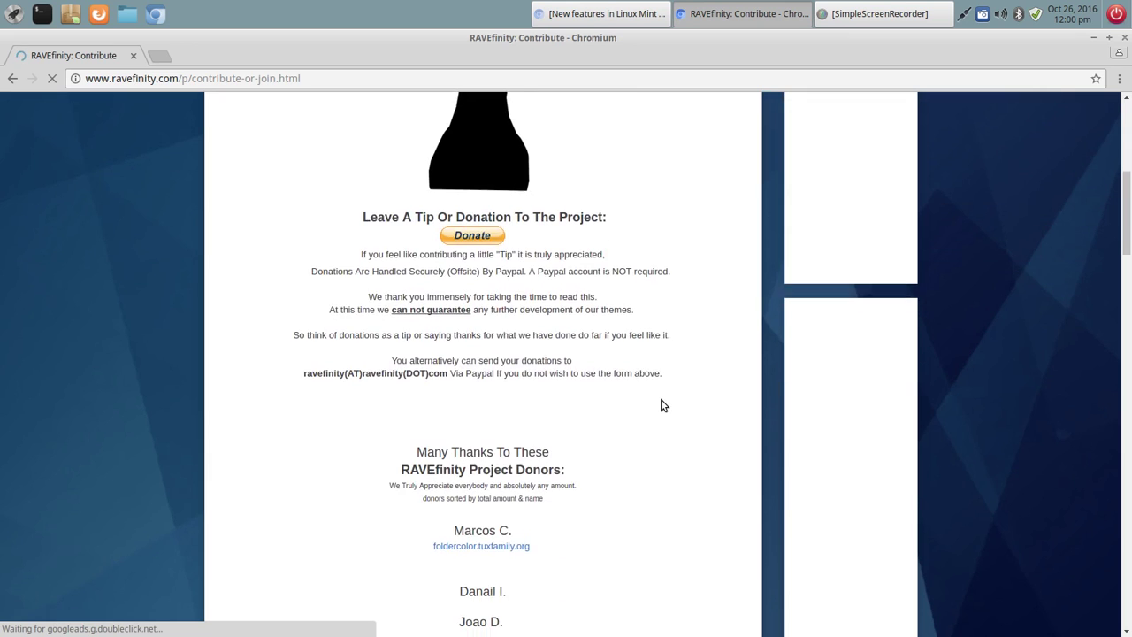
{"action": "scroll", "coordinate": [659, 397], "scroll_direction": "up", "scroll_amount": 8}
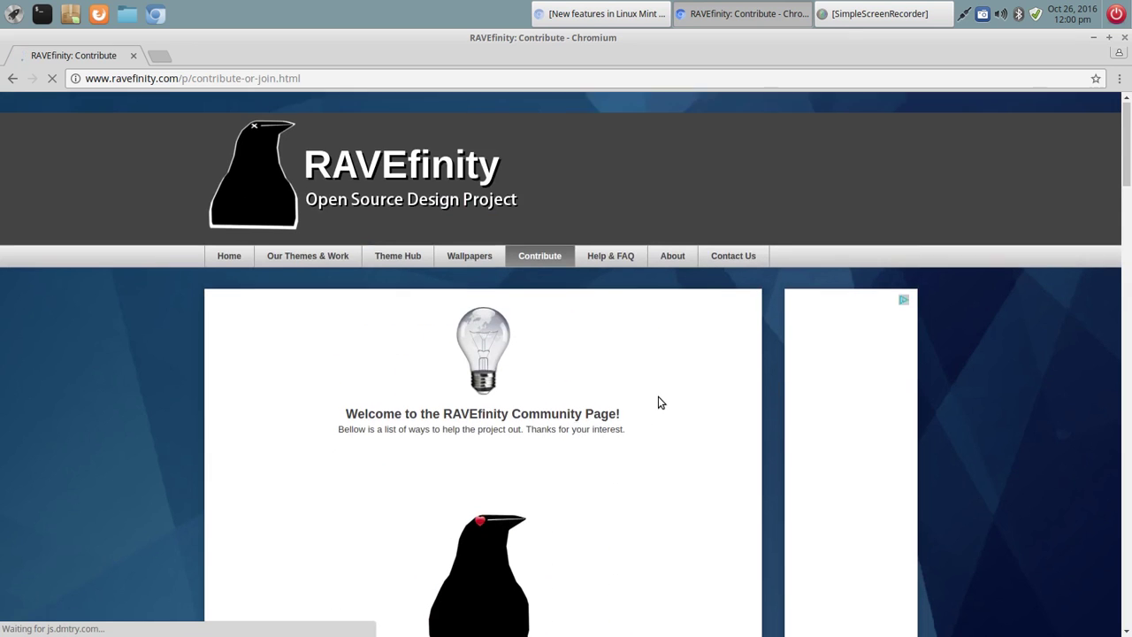
{"action": "scroll", "coordinate": [658, 402], "scroll_direction": "down", "scroll_amount": 10}
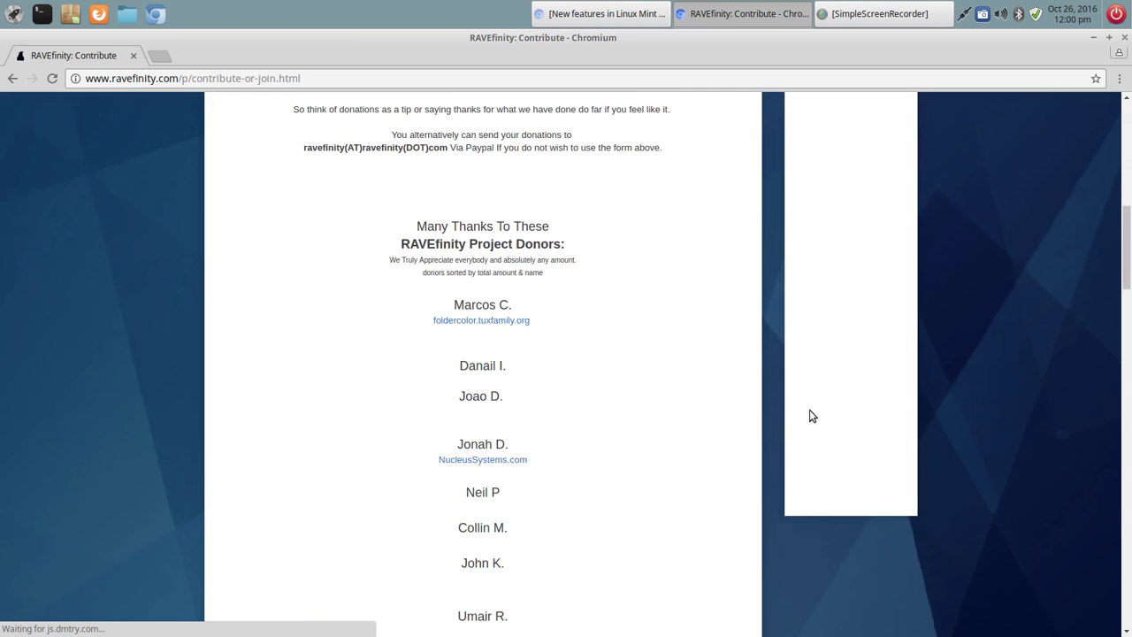
{"action": "scroll", "coordinate": [646, 303], "scroll_direction": "up", "scroll_amount": 2}
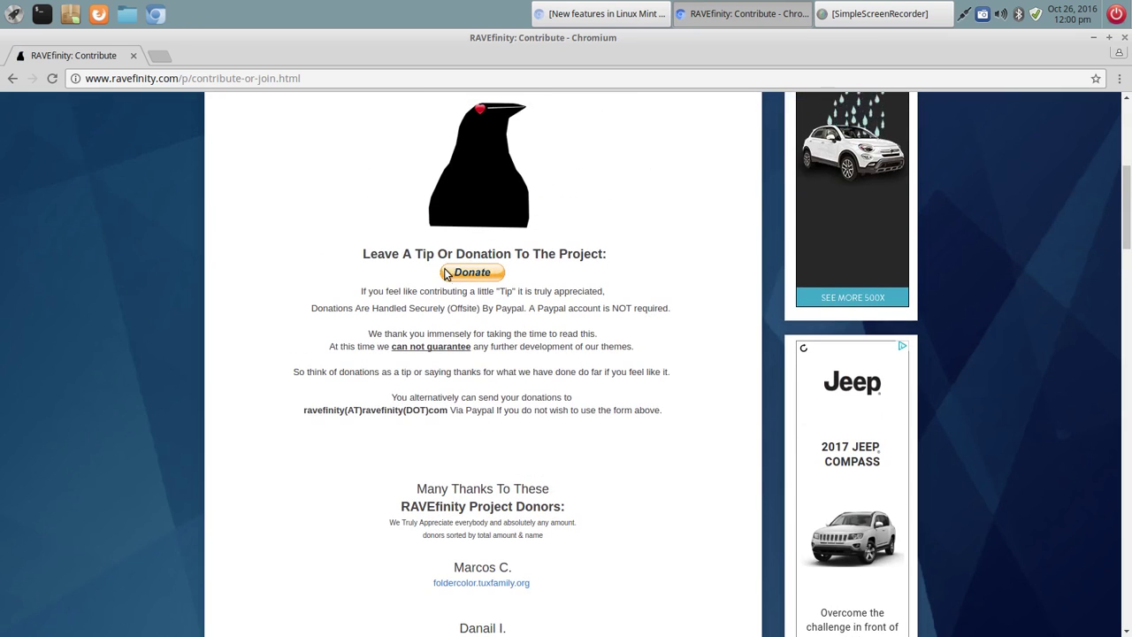
{"action": "scroll", "coordinate": [314, 245], "scroll_direction": "up", "scroll_amount": 4}
{"action": "scroll", "coordinate": [314, 245], "scroll_direction": "up", "scroll_amount": 1}
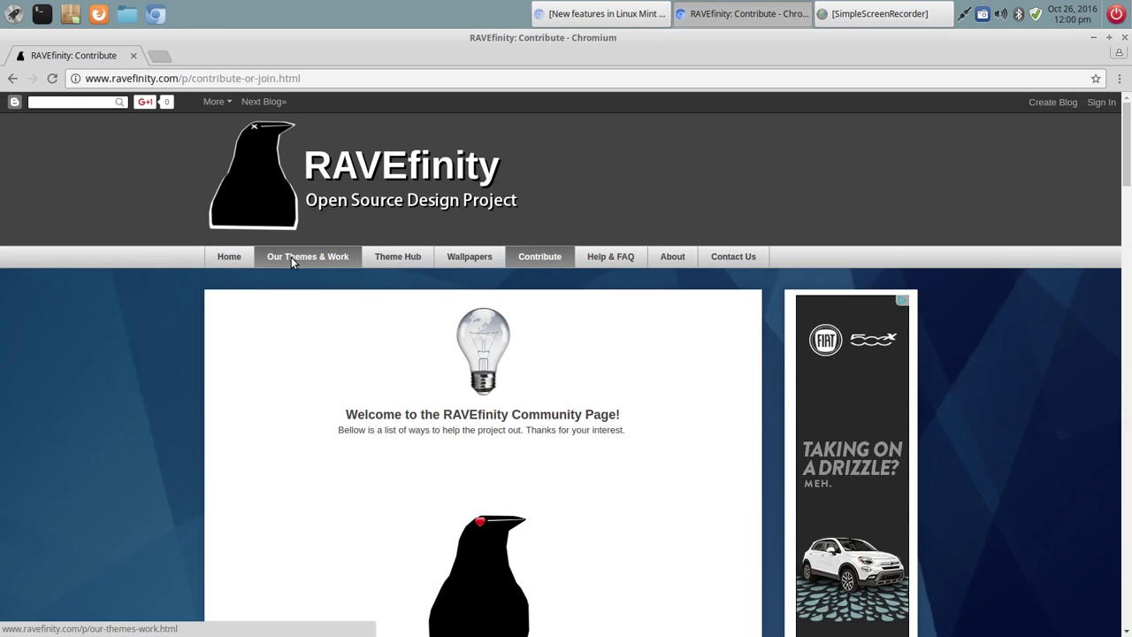
{"action": "left_click", "coordinate": [291, 256]}
{"action": "scroll", "coordinate": [278, 379], "scroll_direction": "down", "scroll_amount": 6}
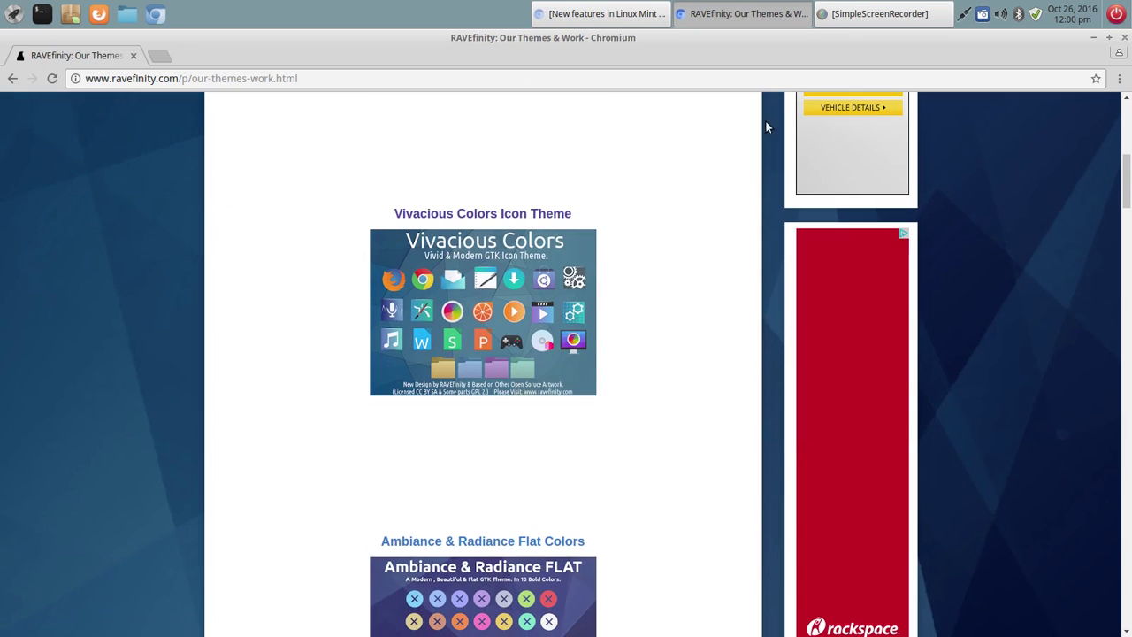
- Close Chromium and launch Appearance settings from the Whisker Menu
{"action": "left_click", "coordinate": [1125, 38]}
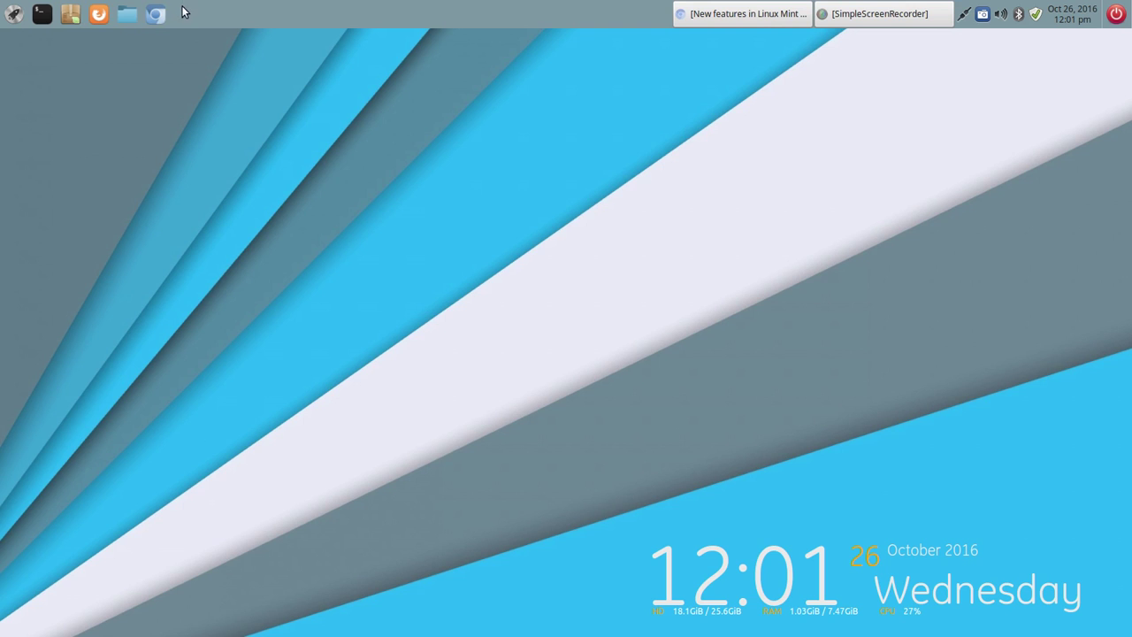
{"action": "left_click", "coordinate": [16, 17]}
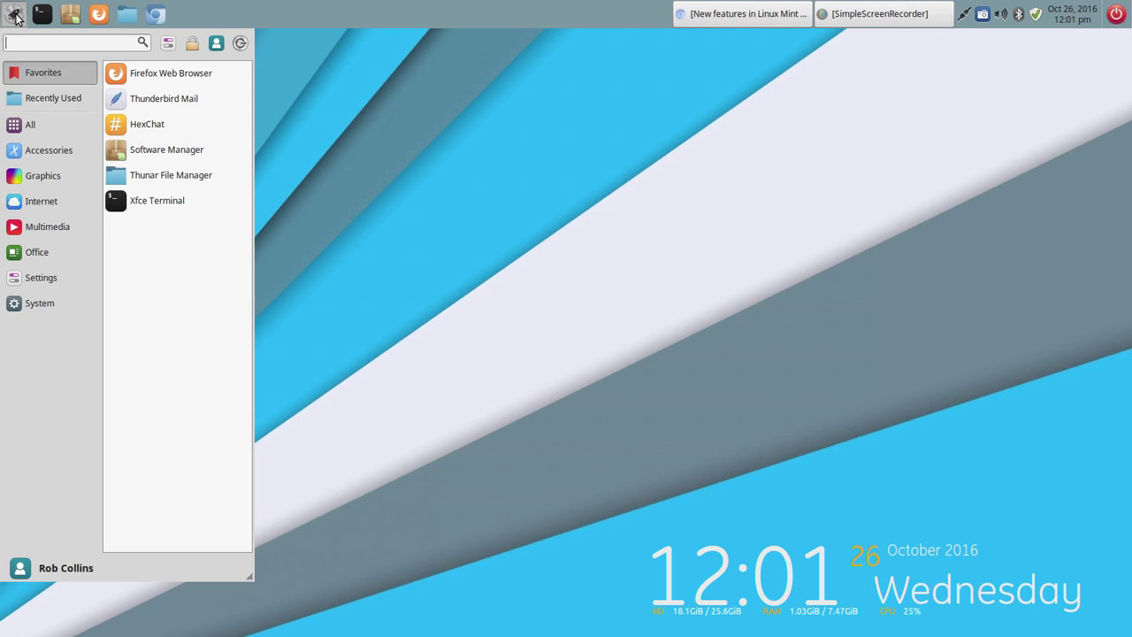
{"action": "mouse_move", "coordinate": [37, 130]}
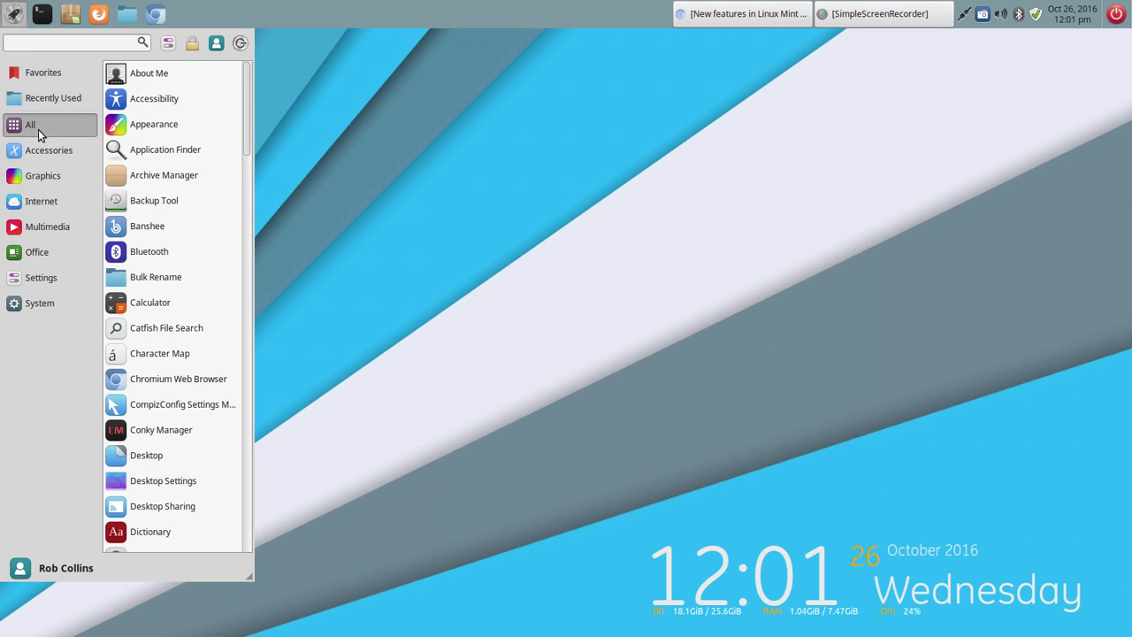
{"action": "left_click", "coordinate": [161, 134]}
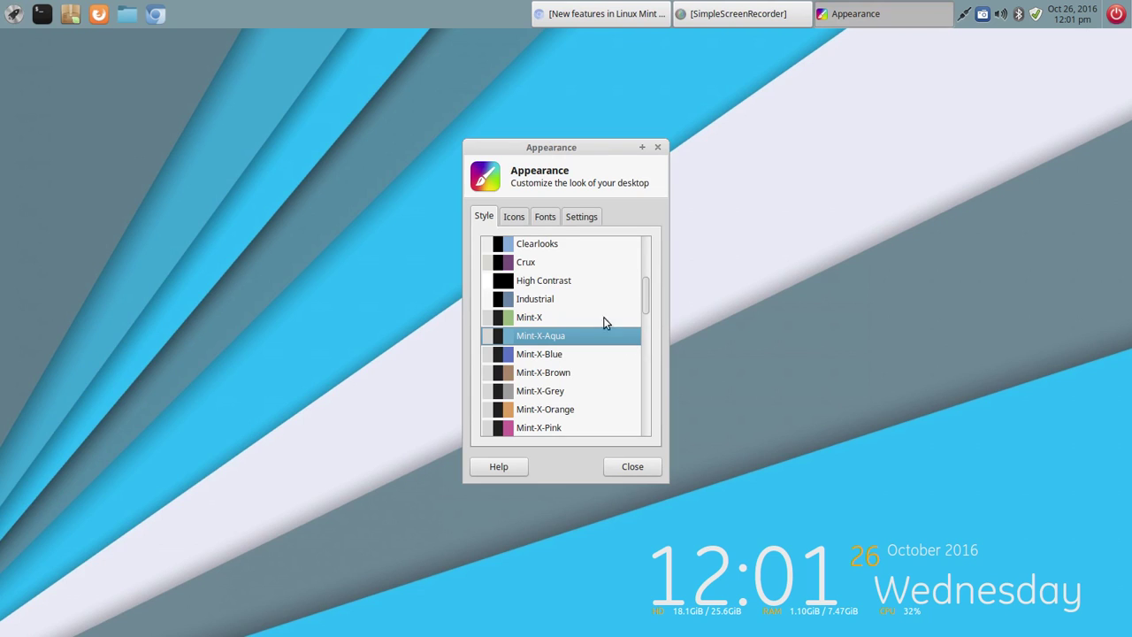
- Review the Vibrancy icon themes in the Icons tab with a widened window, then close Appearance
{"action": "left_click", "coordinate": [515, 219]}
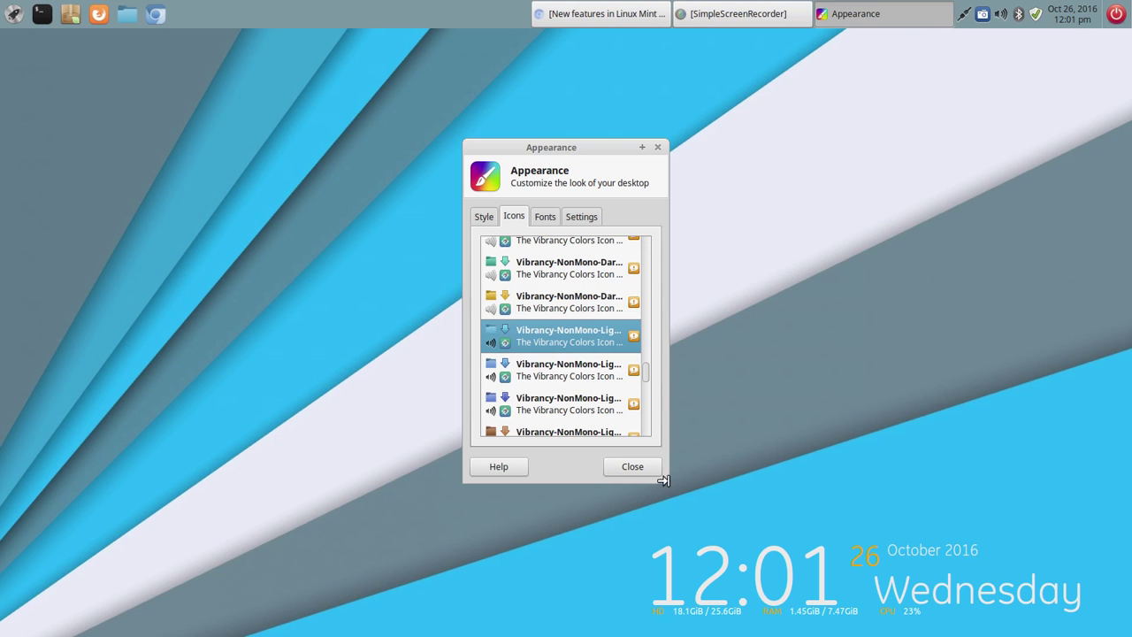
{"action": "left_click_drag", "start_coordinate": [663, 480], "coordinate": [793, 445]}
{"action": "left_click", "coordinate": [784, 148]}
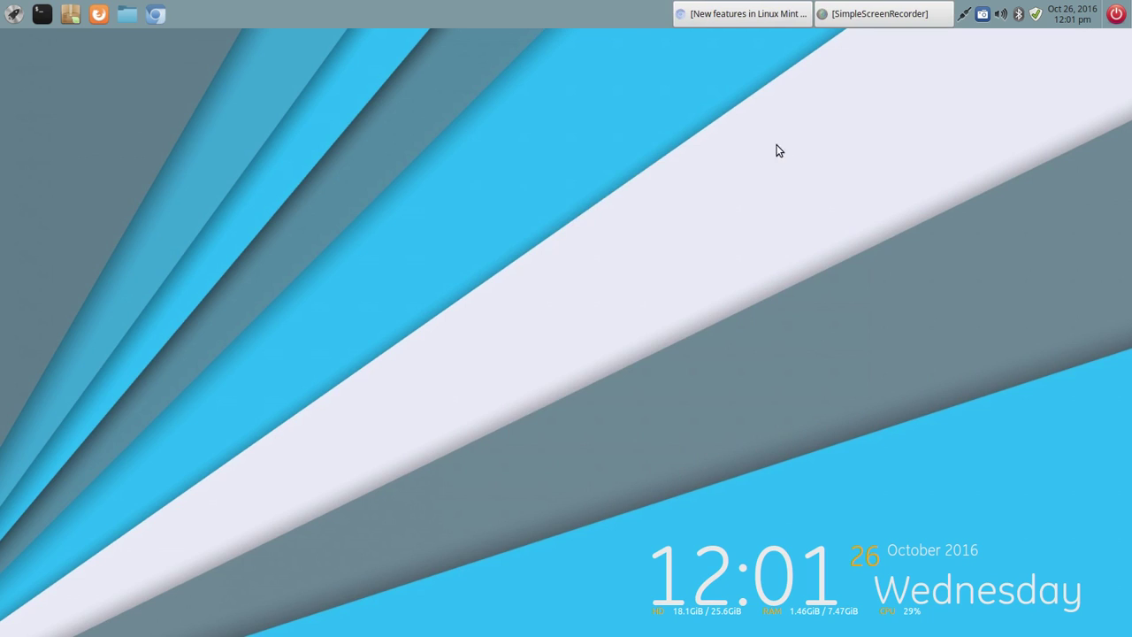
{"action": "left_click", "coordinate": [12, 16]}
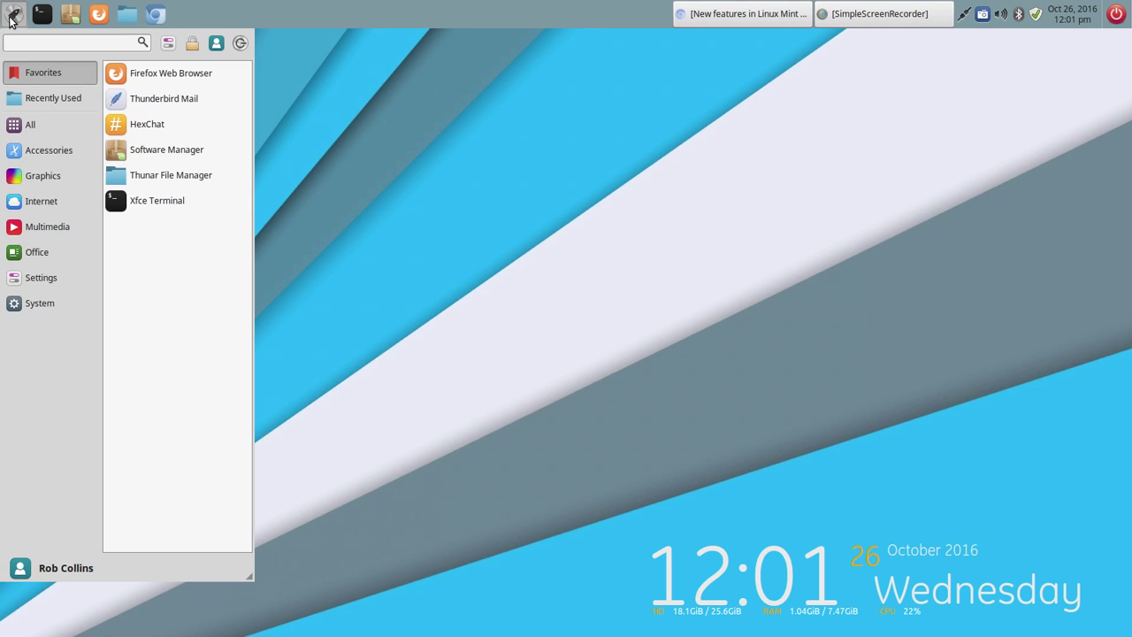
{"action": "left_click", "coordinate": [787, 136]}
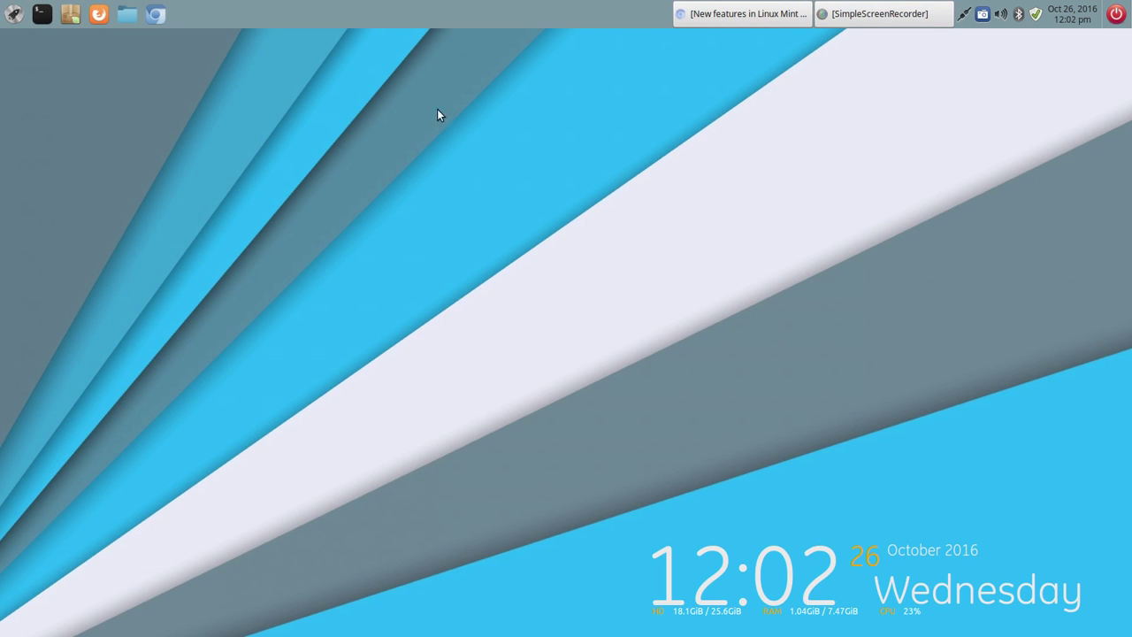
{"action": "left_click", "coordinate": [15, 22]}
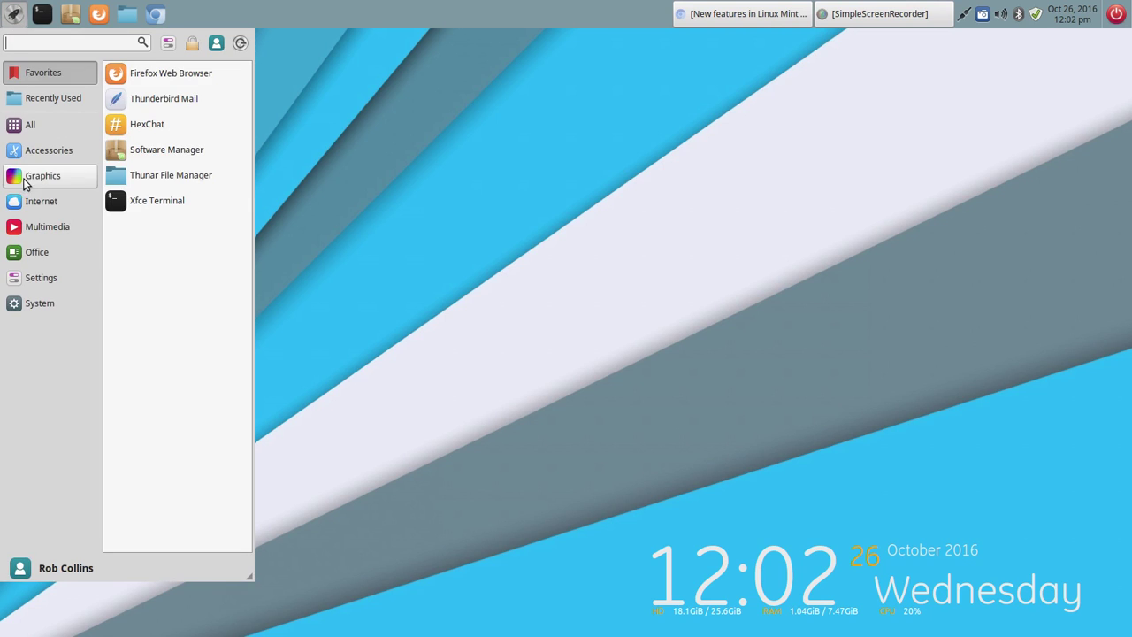
{"action": "left_click", "coordinate": [29, 204]}
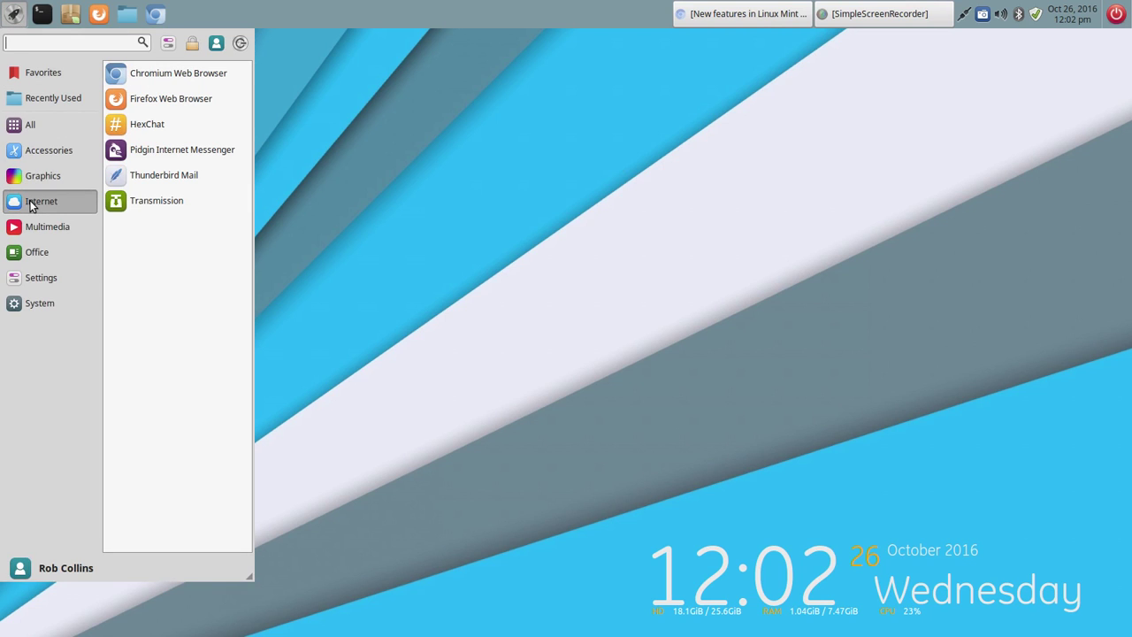
{"action": "left_click", "coordinate": [30, 179]}
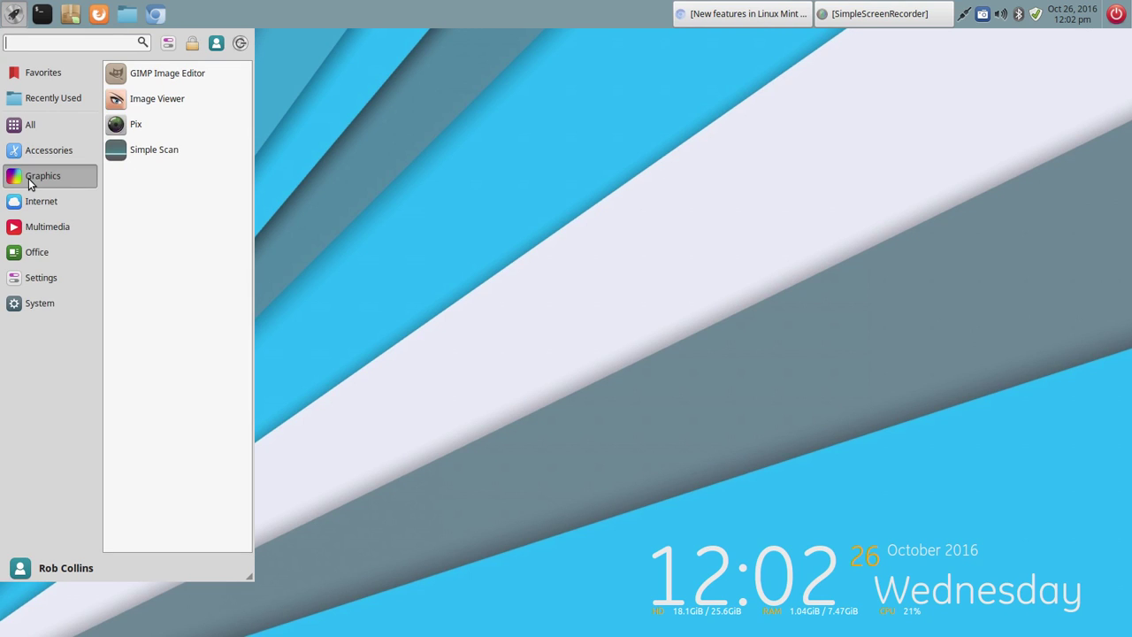
{"action": "left_click", "coordinate": [39, 194]}
{"action": "left_click", "coordinate": [52, 226]}
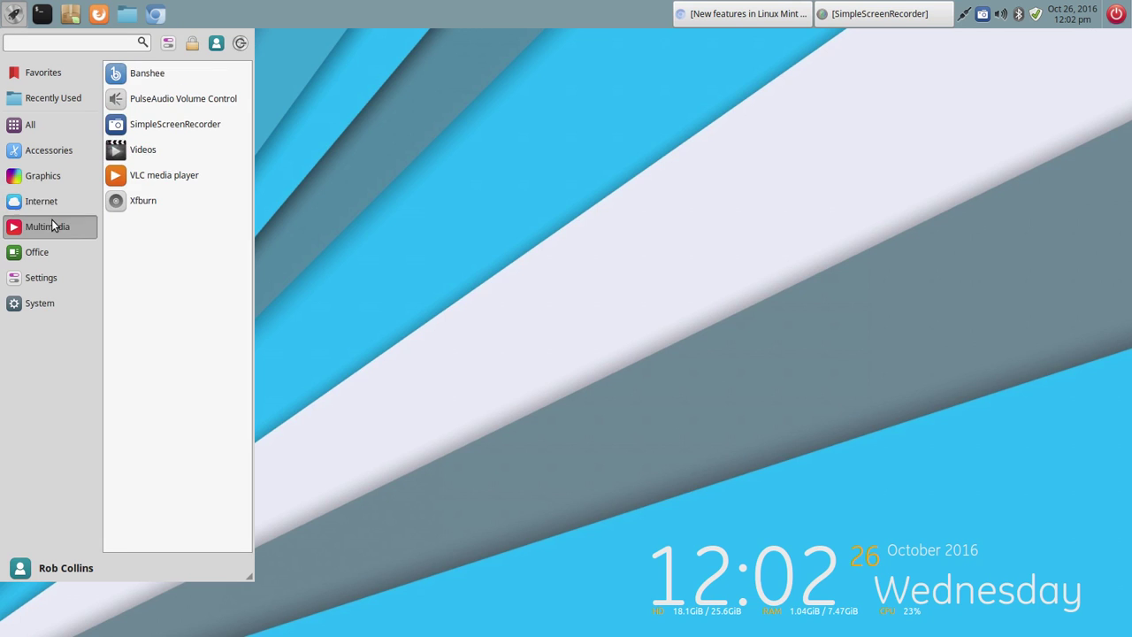
{"action": "left_click", "coordinate": [41, 257]}
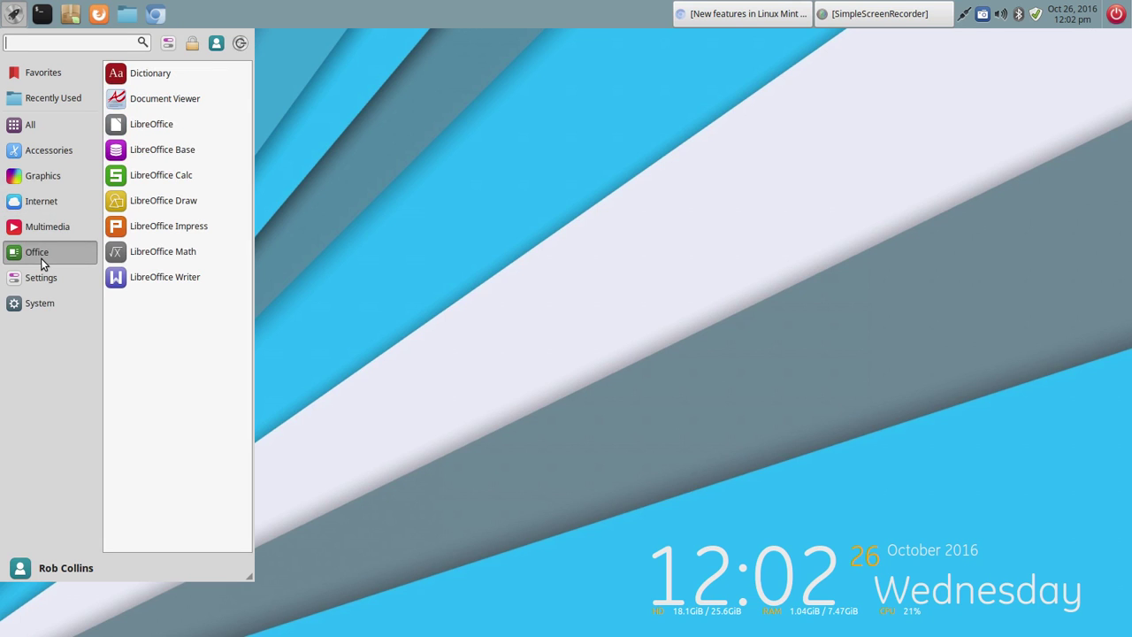
{"action": "left_click", "coordinate": [44, 277]}
{"action": "left_click", "coordinate": [49, 304]}
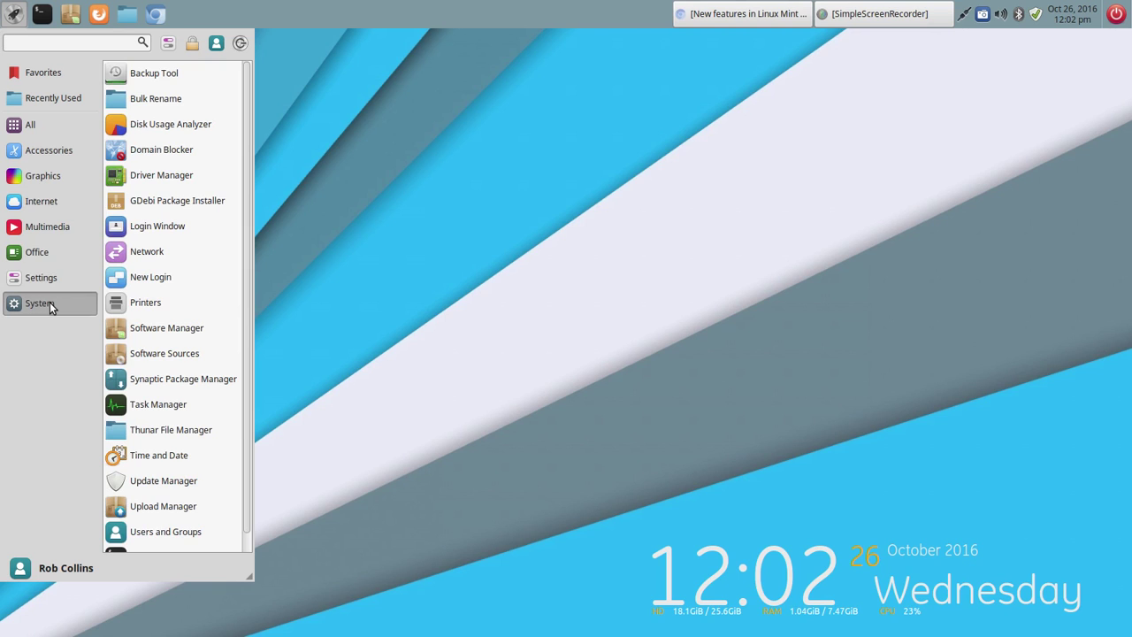
{"action": "left_click", "coordinate": [41, 286]}
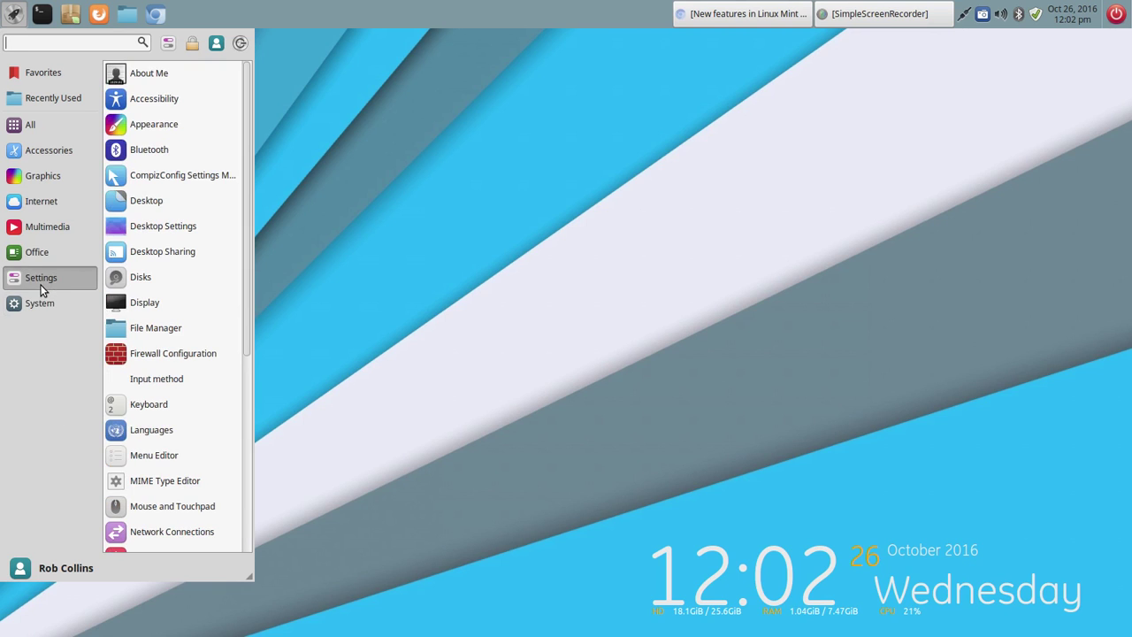
{"action": "left_click", "coordinate": [35, 256]}
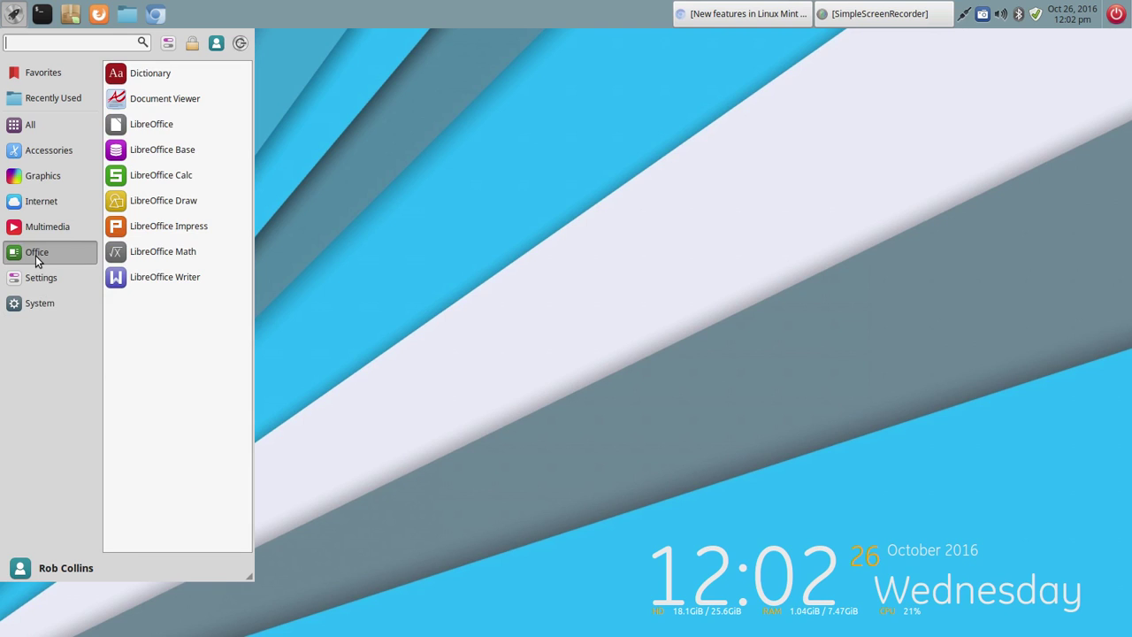
{"action": "left_click", "coordinate": [33, 230]}
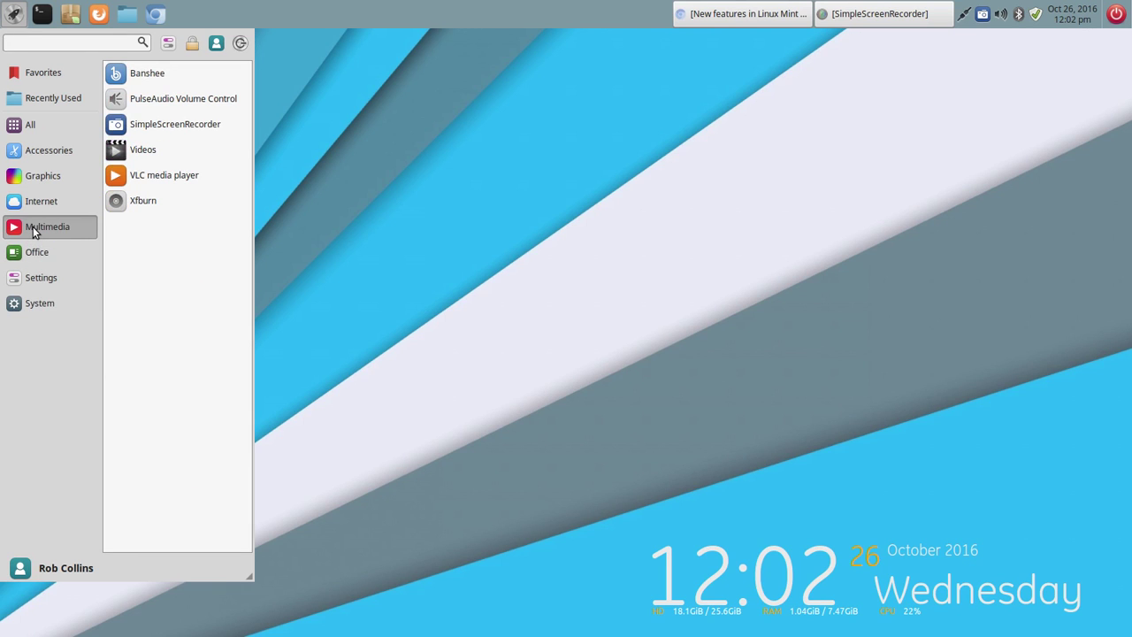
{"action": "left_click", "coordinate": [34, 205]}
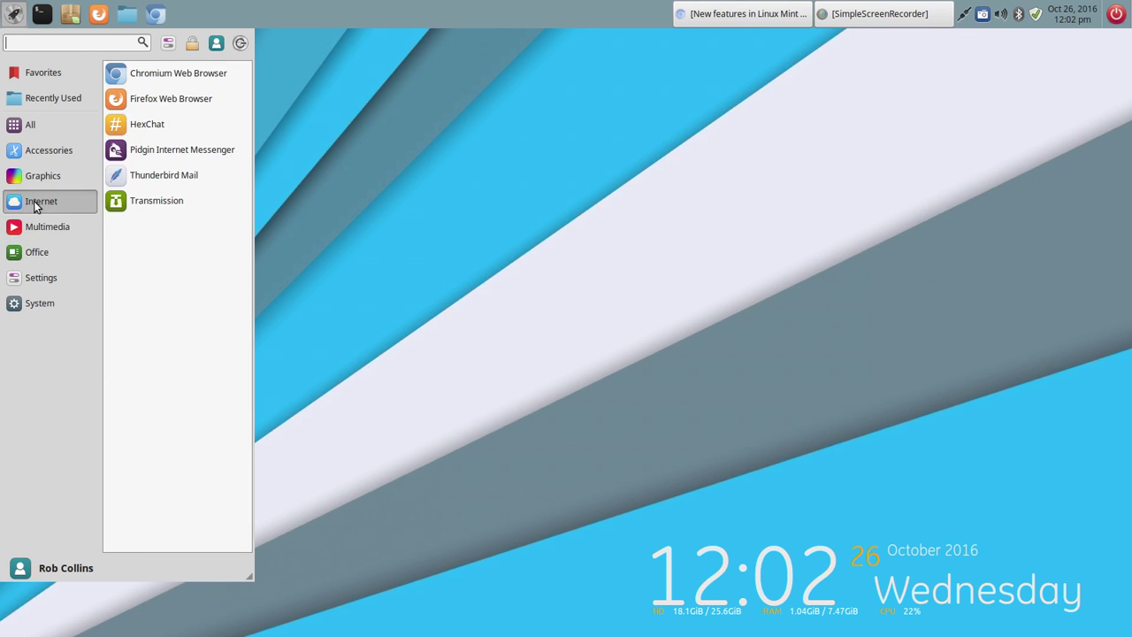
{"action": "left_click", "coordinate": [44, 151]}
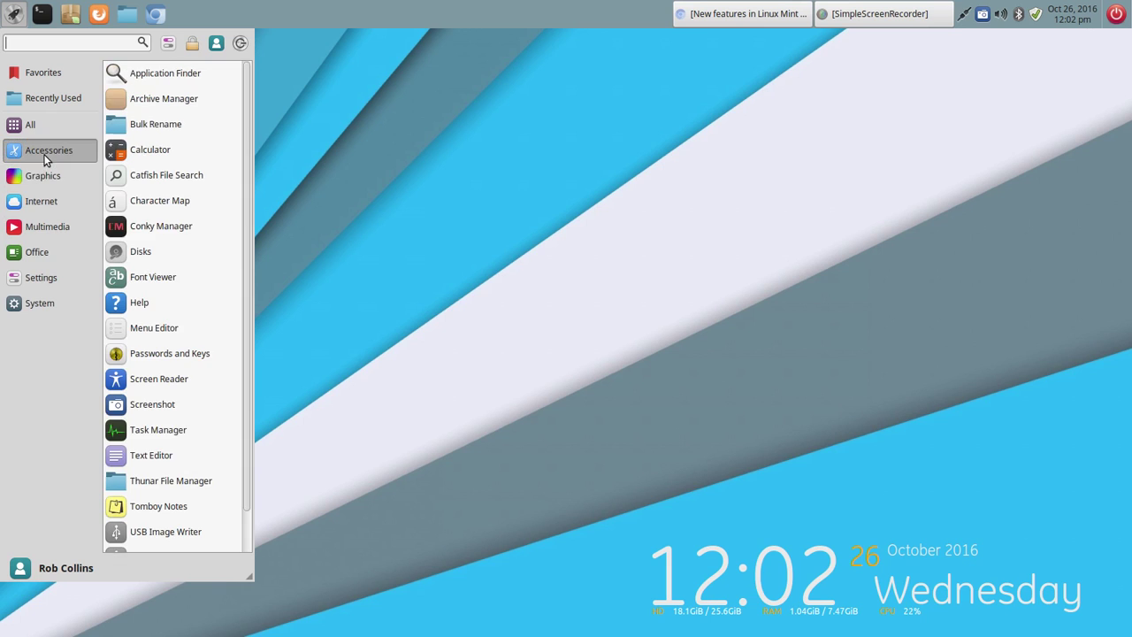
{"action": "left_click", "coordinate": [47, 129]}
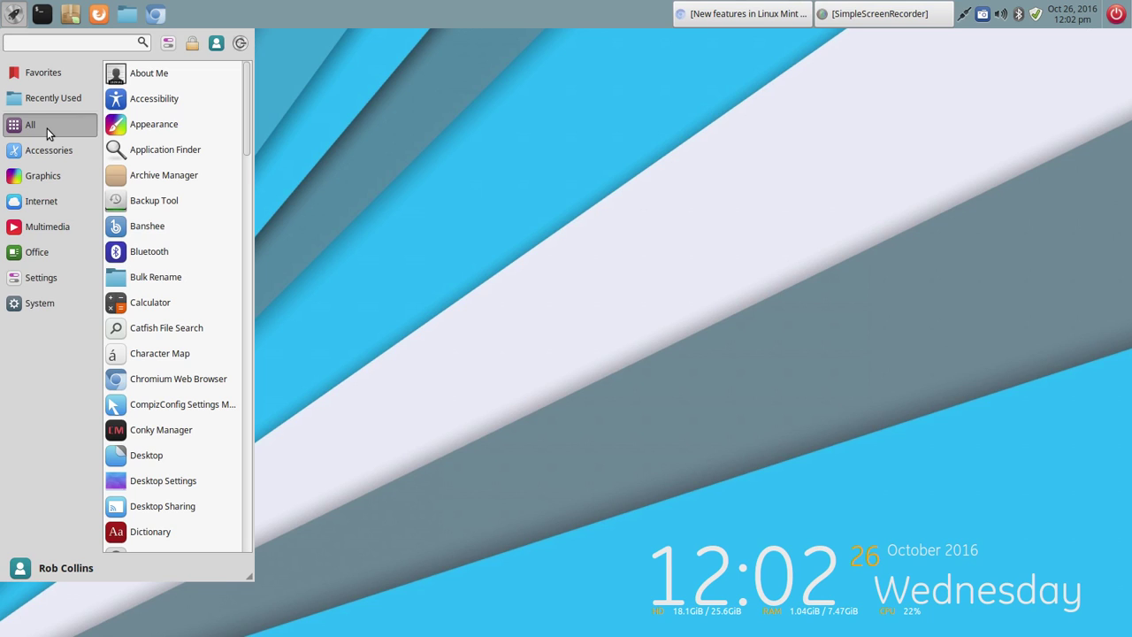
{"action": "left_click", "coordinate": [390, 167]}
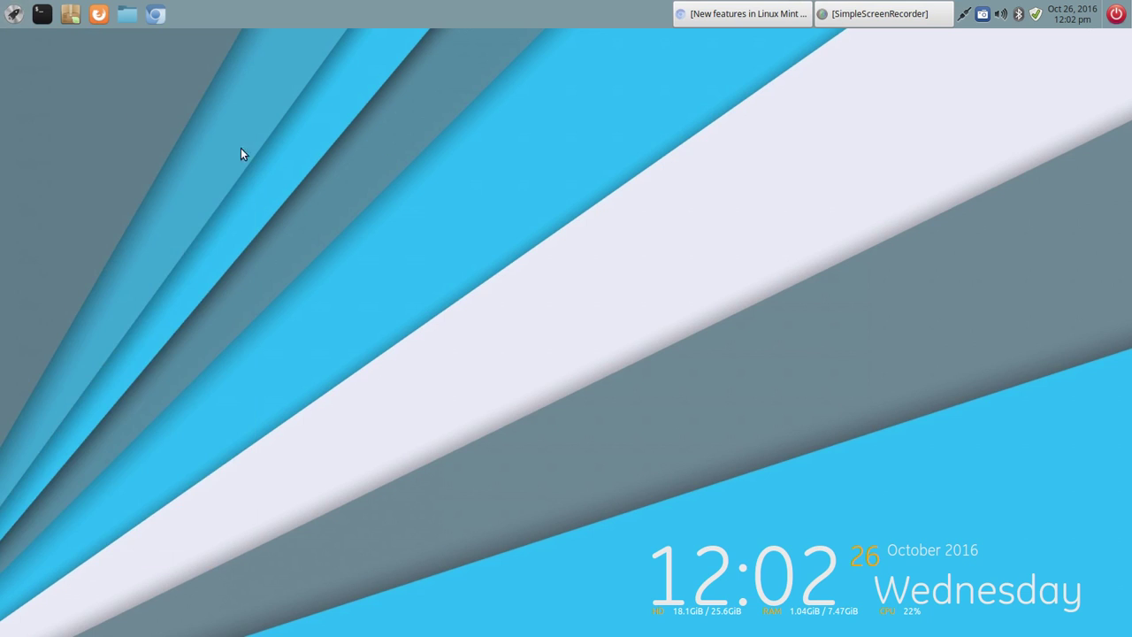
{"action": "right_click", "coordinate": [13, 18]}
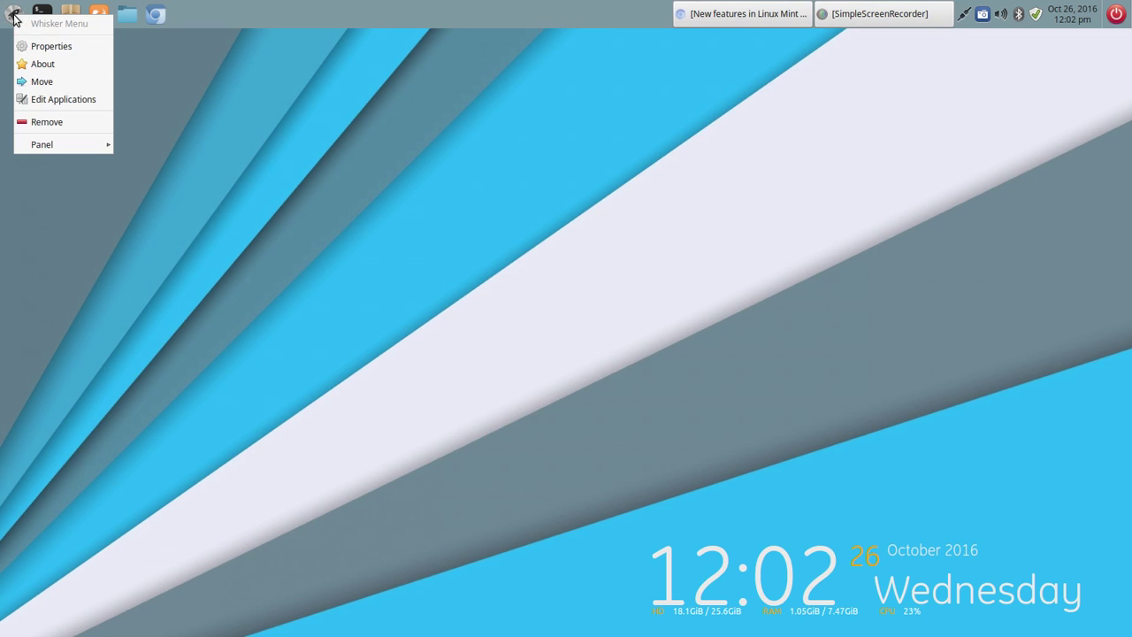
{"action": "left_click", "coordinate": [51, 50]}
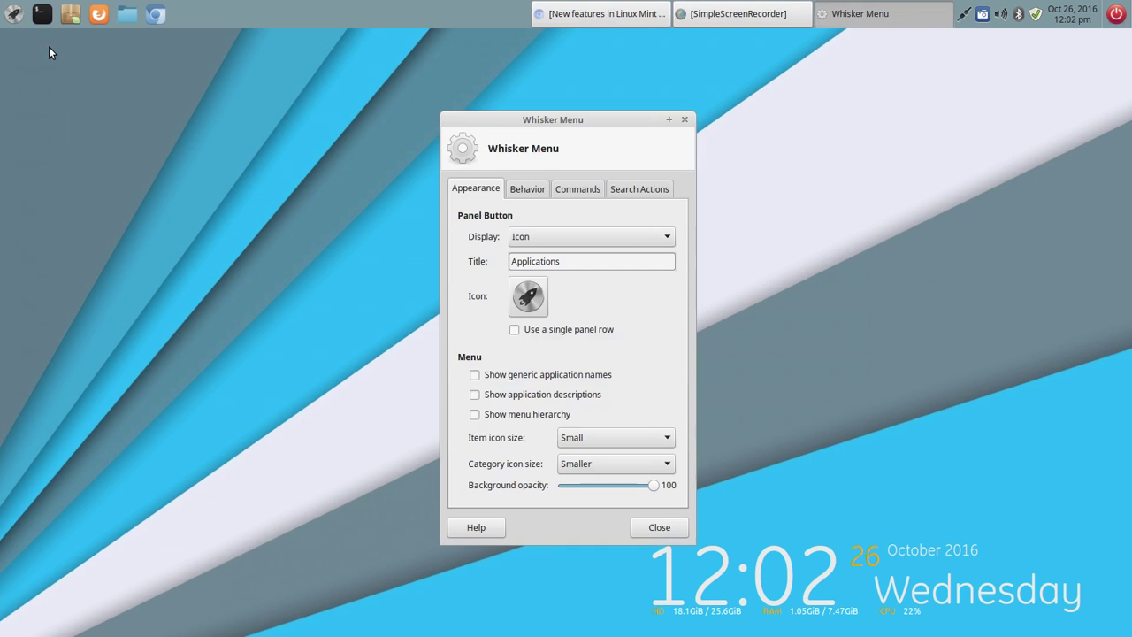
{"action": "left_click_drag", "start_coordinate": [618, 119], "coordinate": [495, 82]}
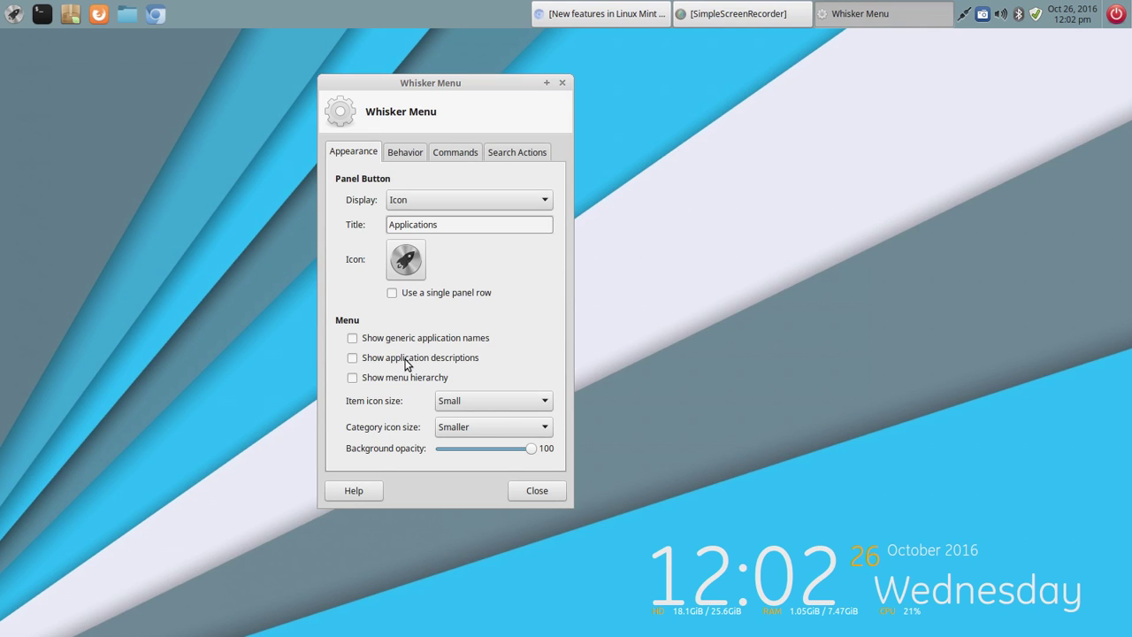
{"action": "left_click", "coordinate": [416, 158]}
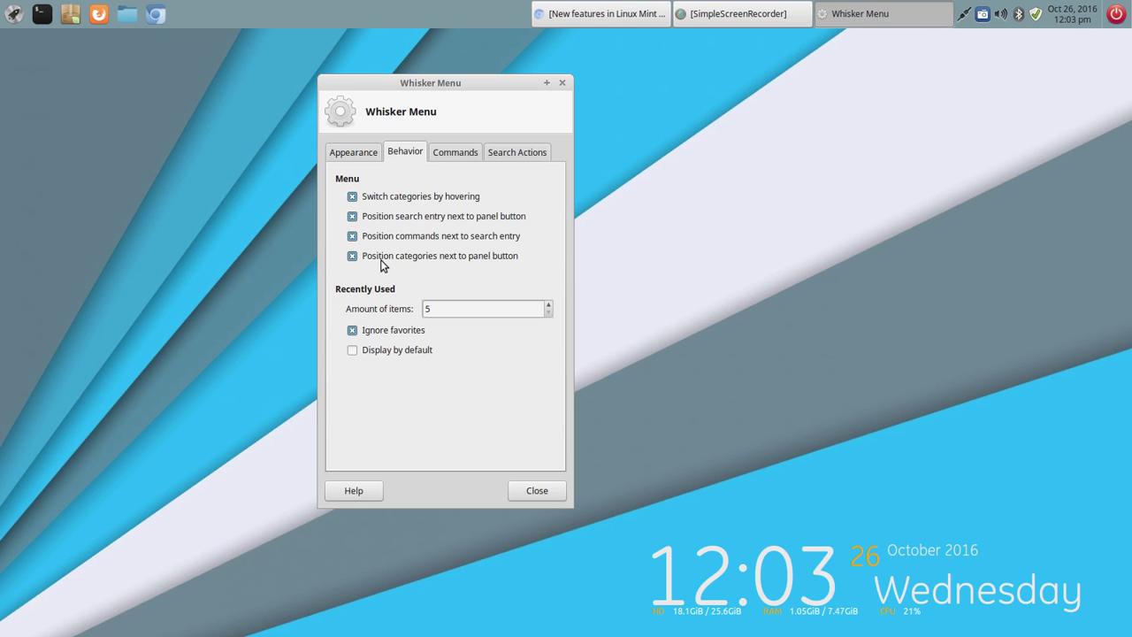
- Close the menu properties, reopen the Whisker Menu and drag its corner to shrink it
{"action": "left_click", "coordinate": [561, 82]}
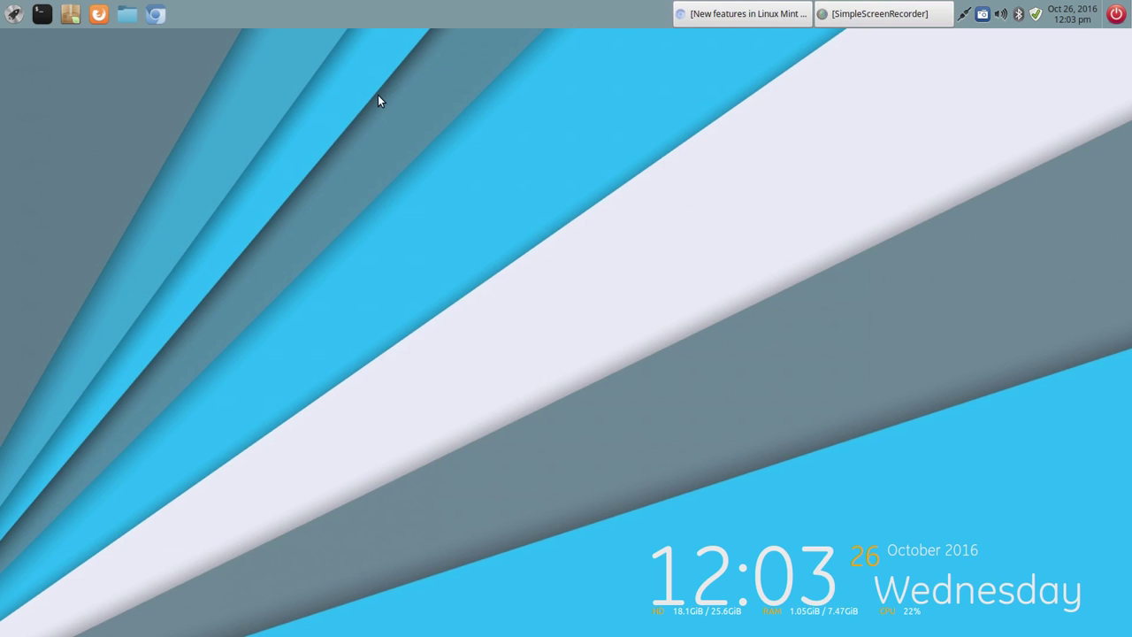
{"action": "left_click", "coordinate": [12, 15]}
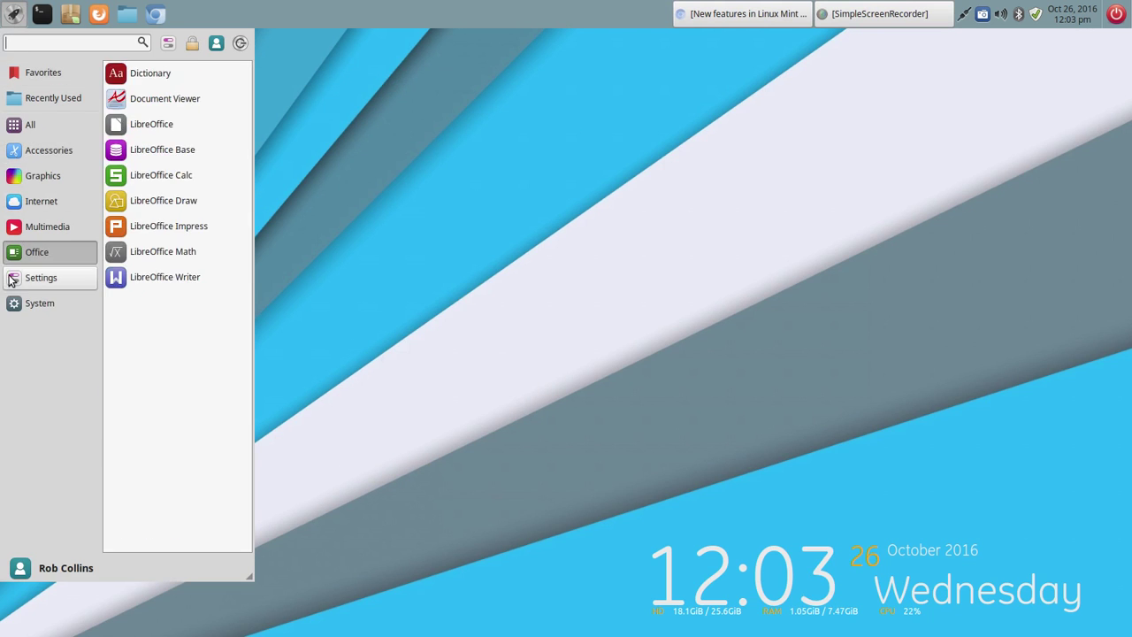
{"action": "mouse_move", "coordinate": [15, 311]}
{"action": "left_click", "coordinate": [354, 378]}
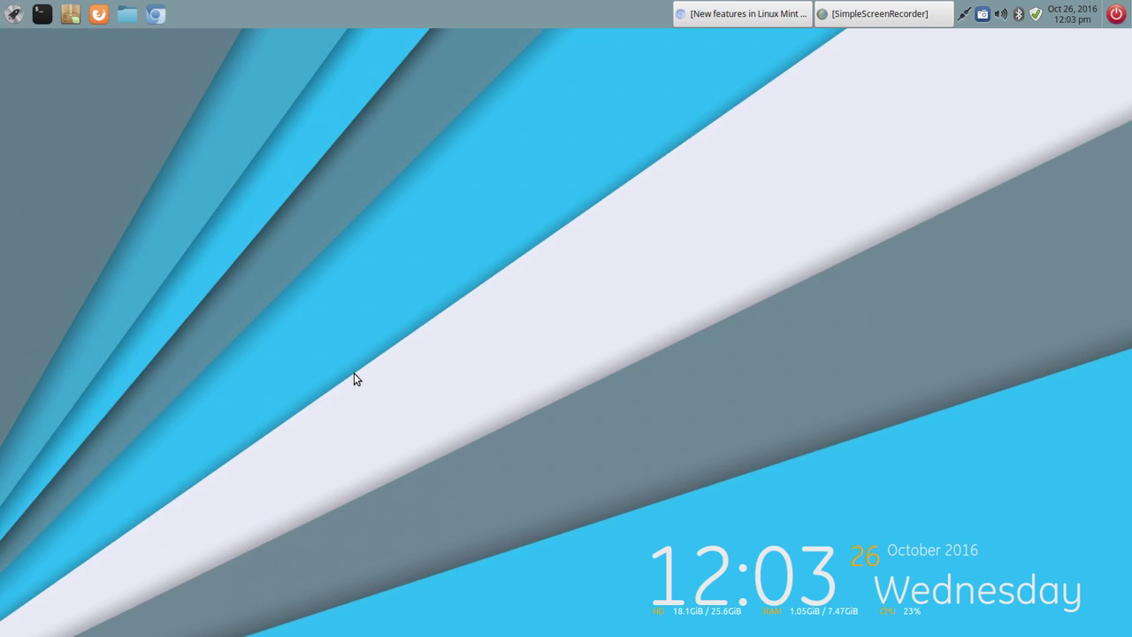
{"action": "left_click", "coordinate": [12, 15]}
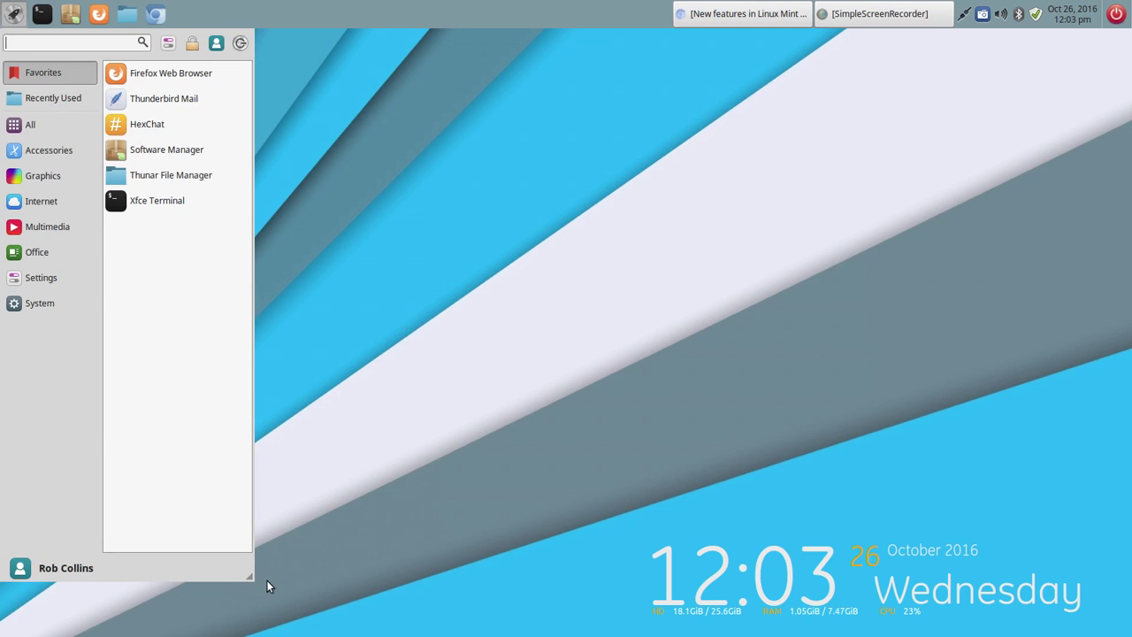
{"action": "left_click_drag", "start_coordinate": [246, 579], "coordinate": [237, 482]}
- Browse the menu categories: All, Accessories, Graphics, Internet, Multimedia, Office, Settings and System
{"action": "left_click", "coordinate": [39, 126]}
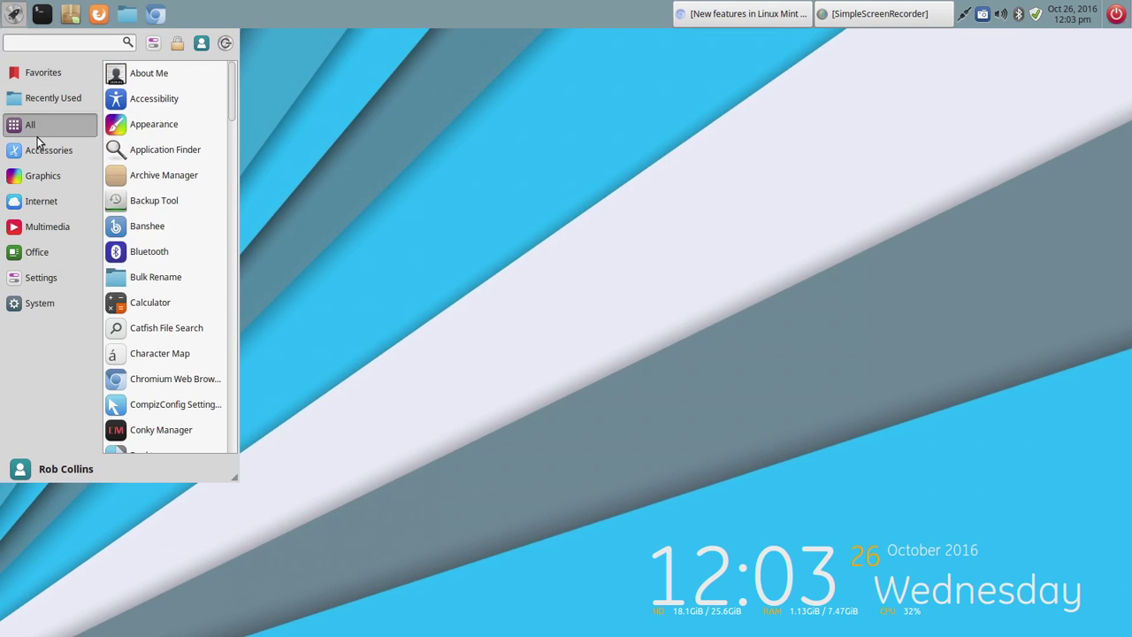
{"action": "left_click", "coordinate": [45, 150]}
{"action": "left_click", "coordinate": [41, 174]}
{"action": "left_click", "coordinate": [39, 203]}
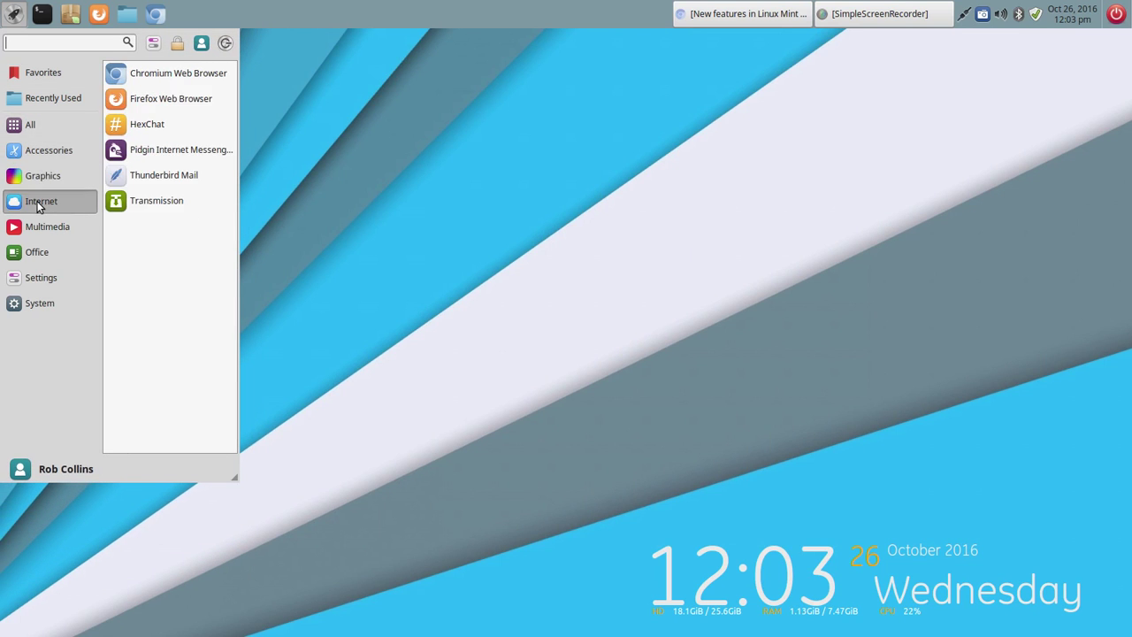
{"action": "left_click", "coordinate": [45, 226]}
{"action": "left_click", "coordinate": [37, 256]}
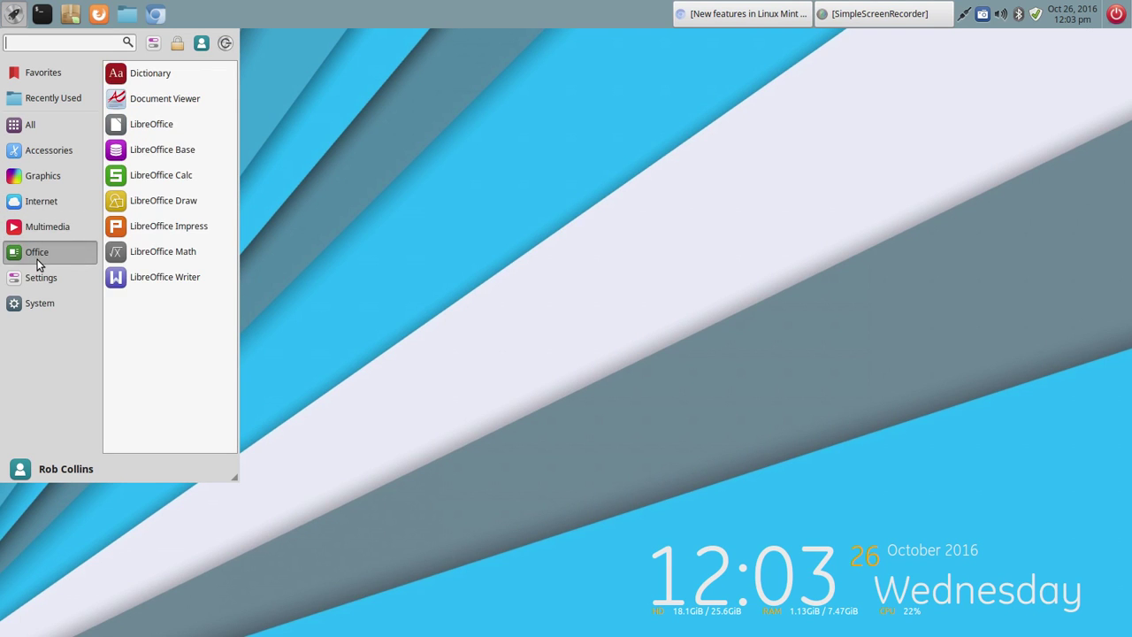
{"action": "left_click", "coordinate": [41, 278]}
{"action": "left_click", "coordinate": [34, 304]}
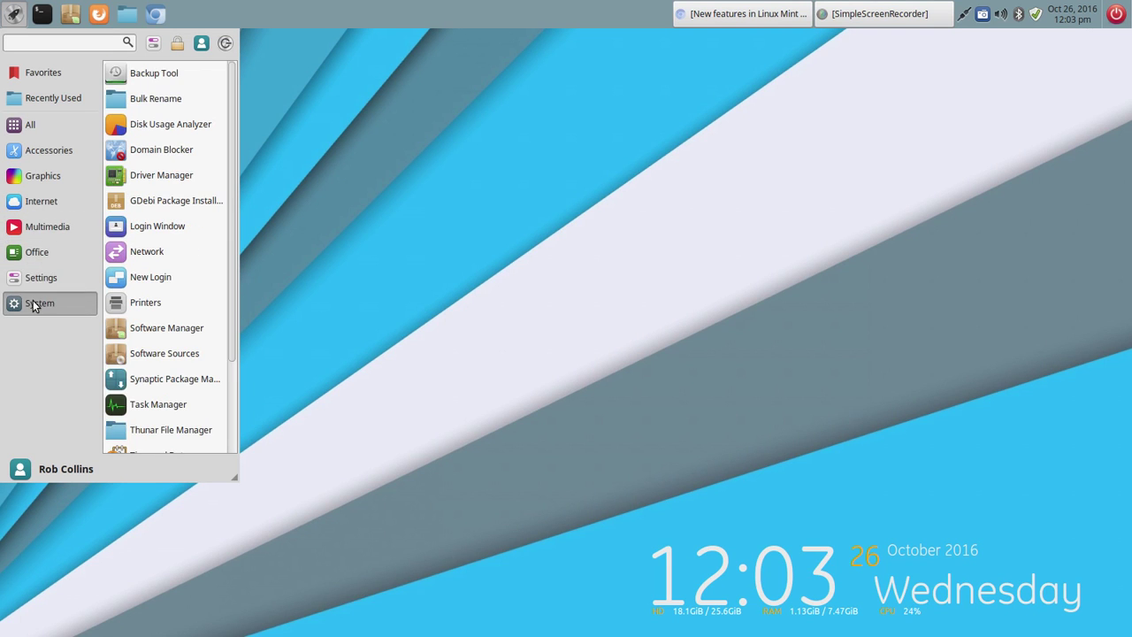